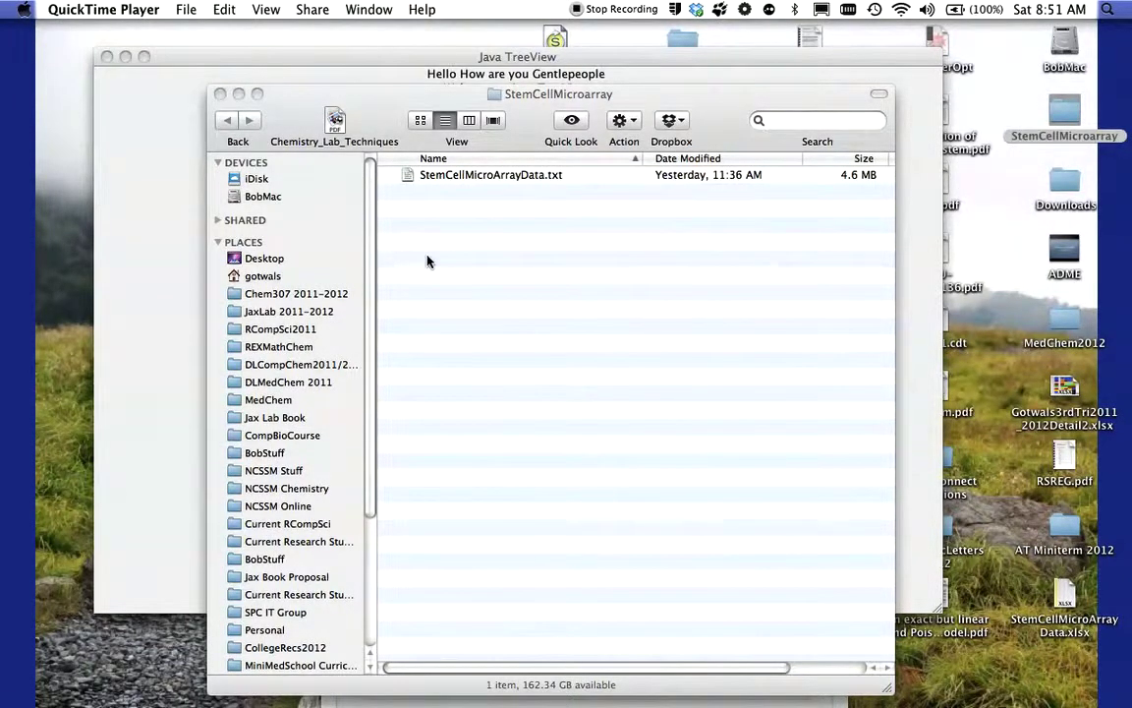
- Switch to Gene Cluster 3.0 and arrange its window over the StemCellMicroarray folder
drag(435, 93, 434, 63)
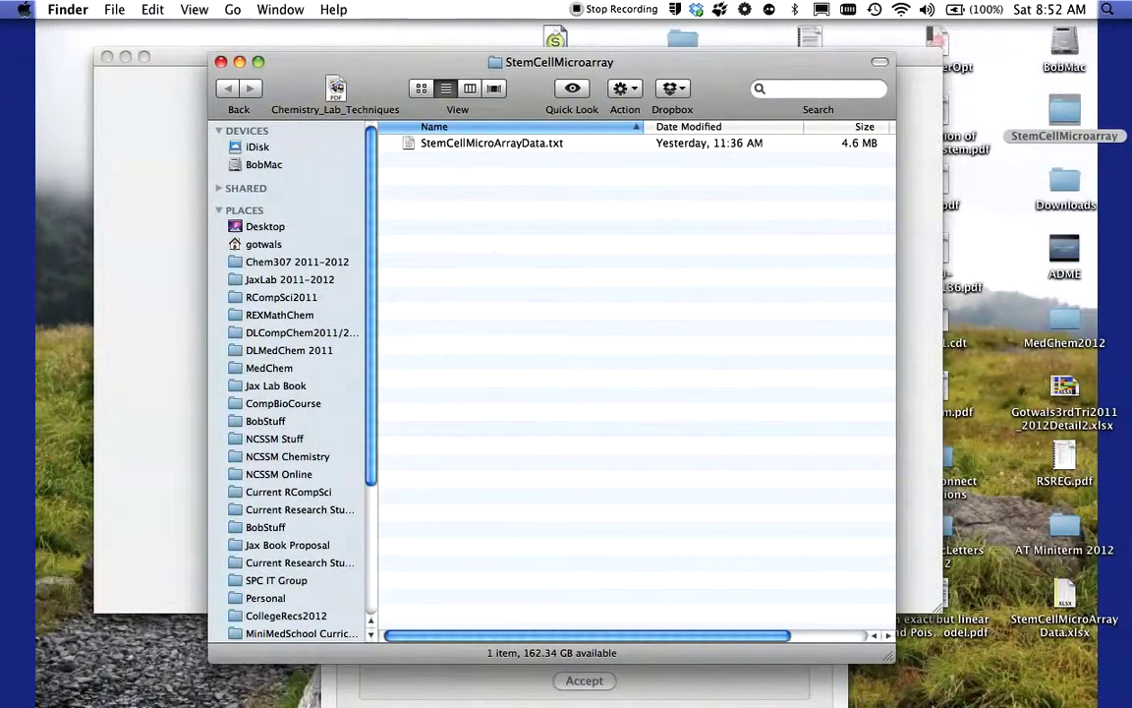
click(995, 668)
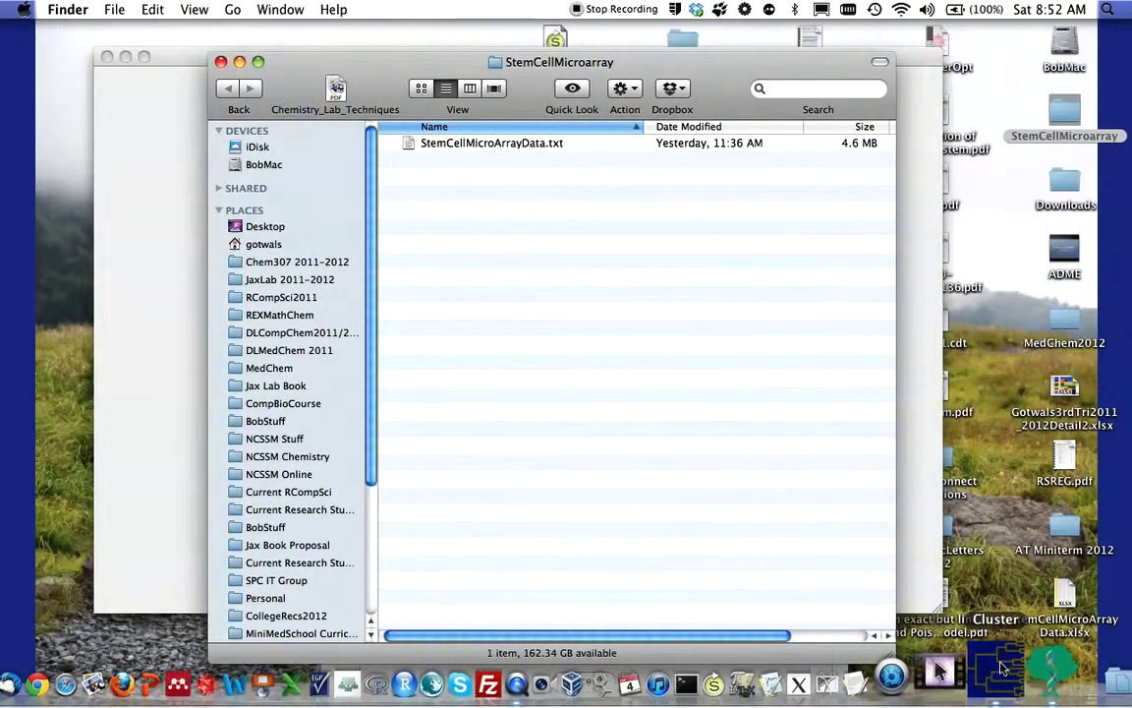
drag(691, 169, 649, 62)
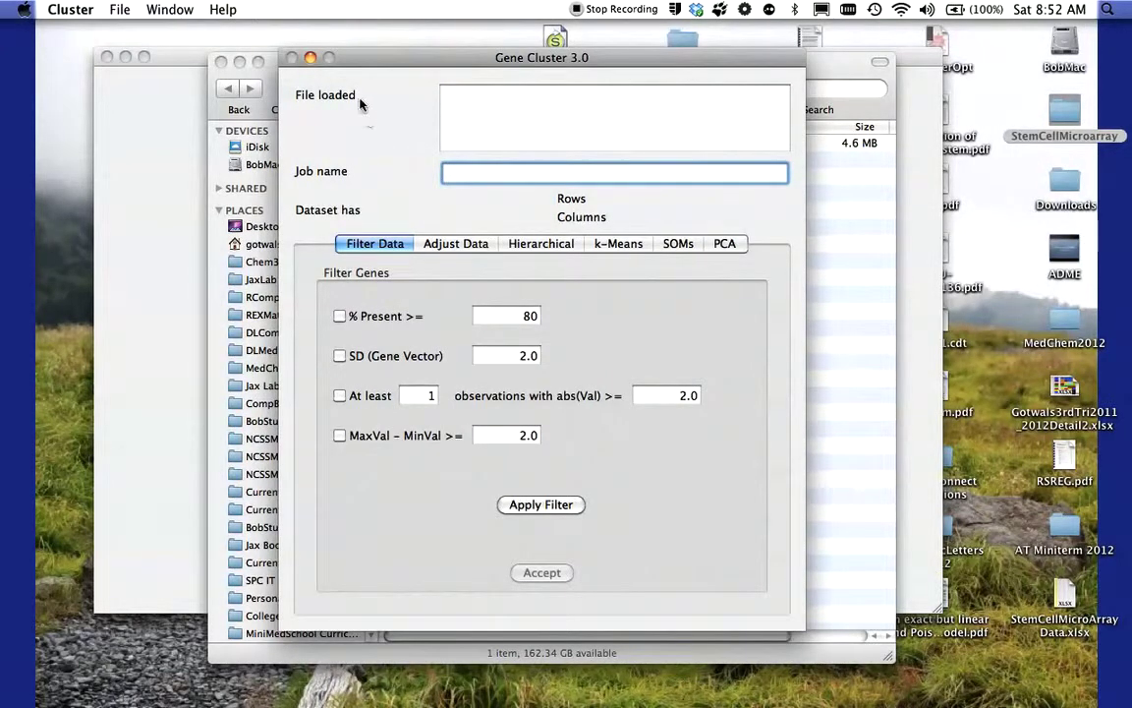
- Load StemCellMicroArrayData.txt from the StemCellMicroarray folder on the Desktop as the dataset
click(119, 8)
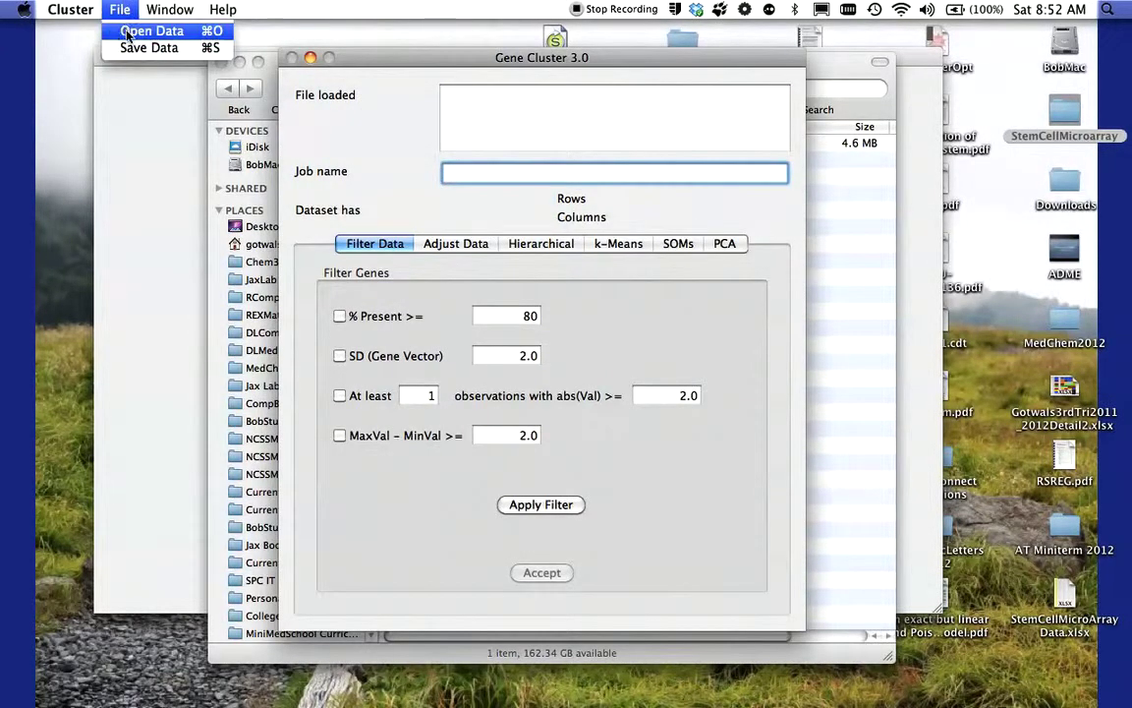
click(128, 31)
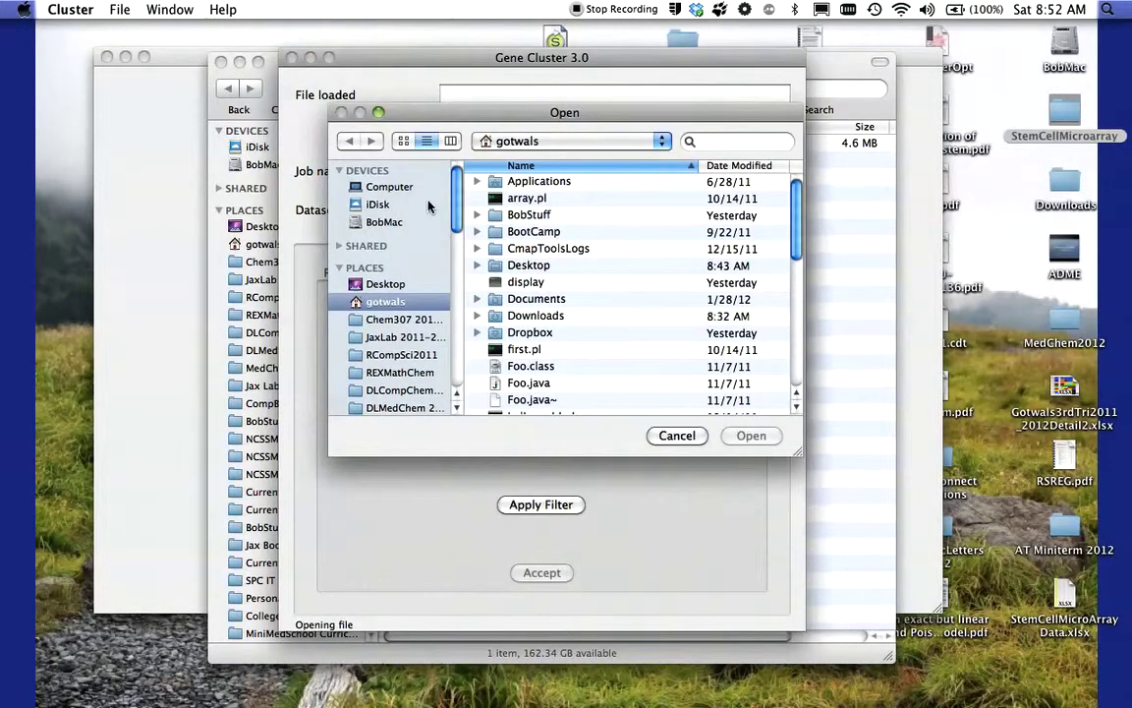
click(372, 282)
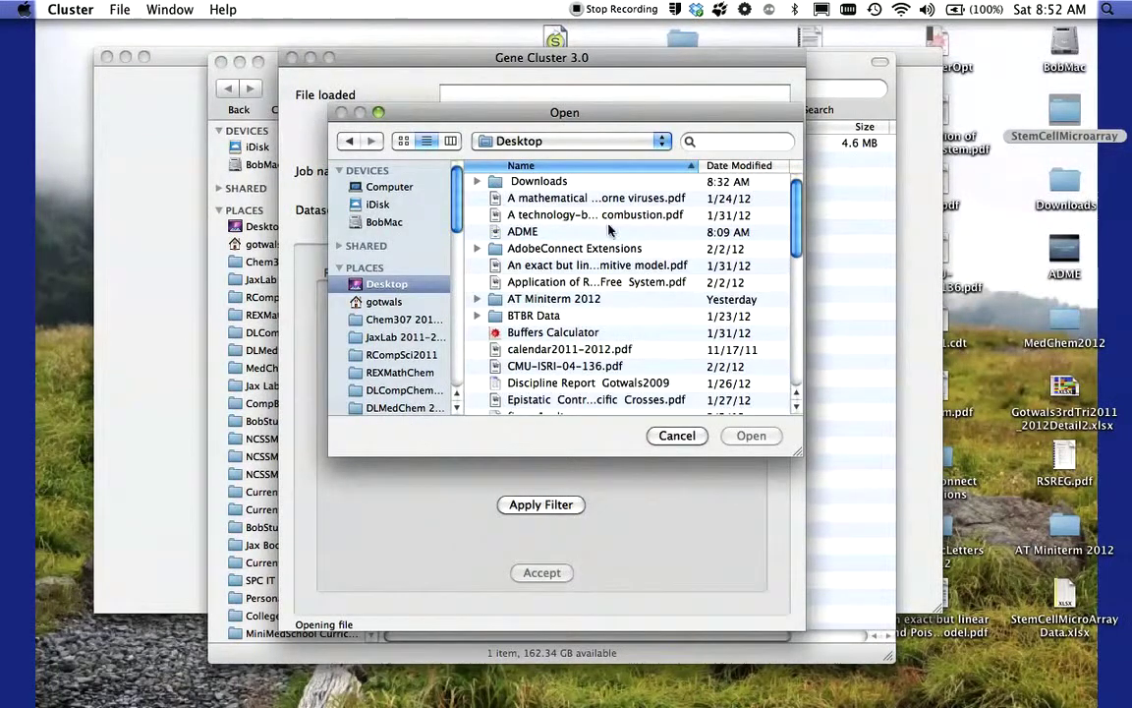
click(715, 165)
double_click(531, 180)
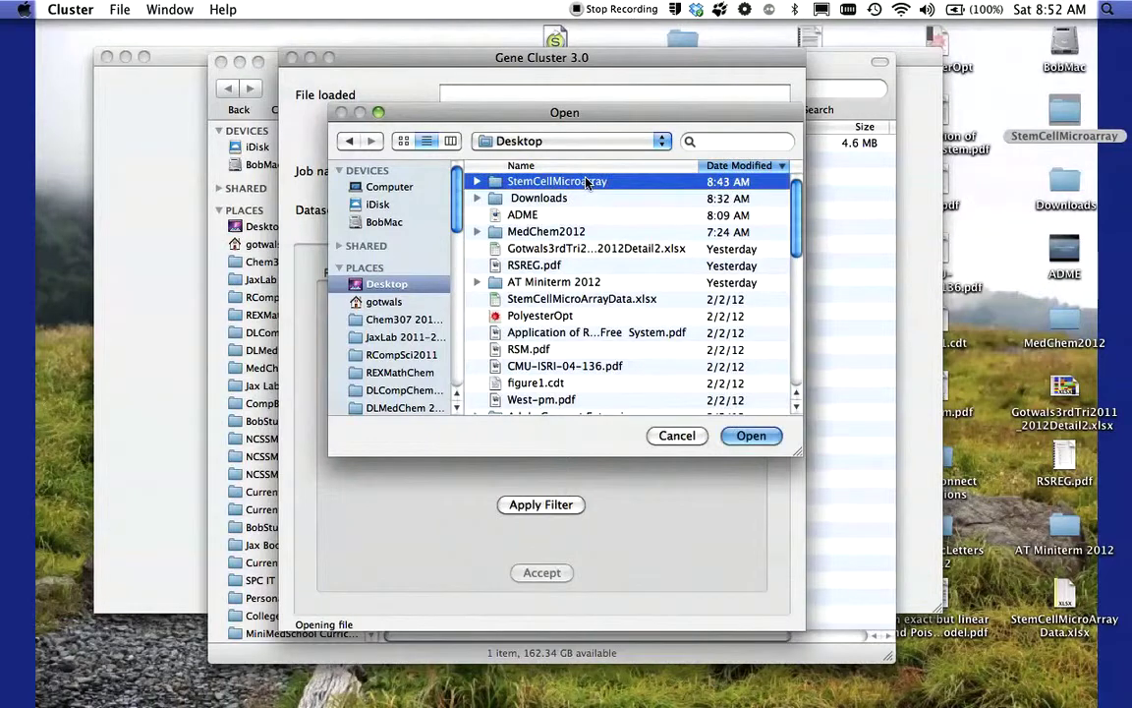
click(585, 182)
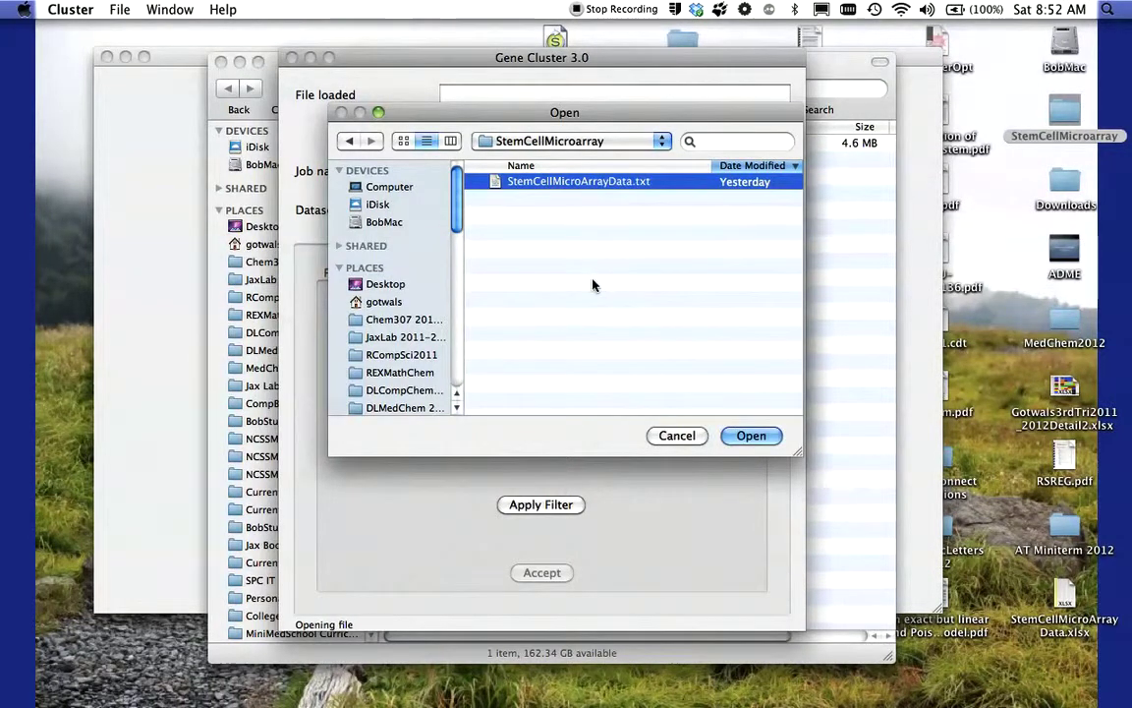
click(751, 435)
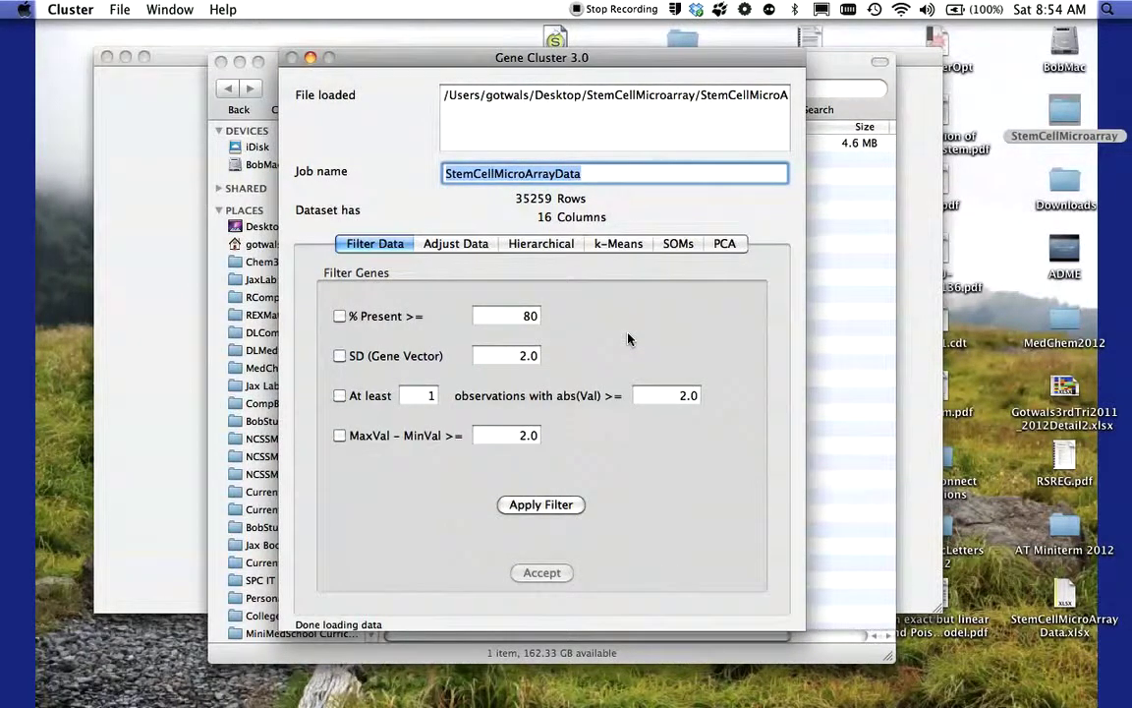
- Filter the genes by an SD (Gene Vector) of 1.5 and accept the filtered dataset
click(340, 357)
drag(517, 356, 549, 359)
text(1.5)
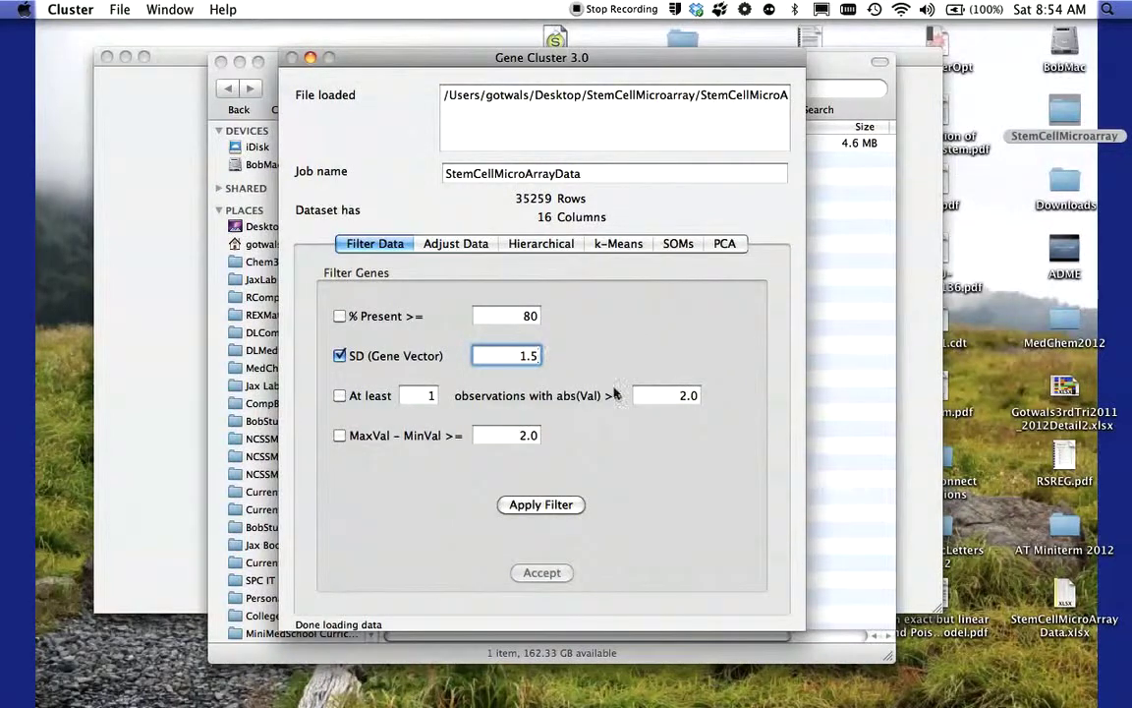
click(551, 509)
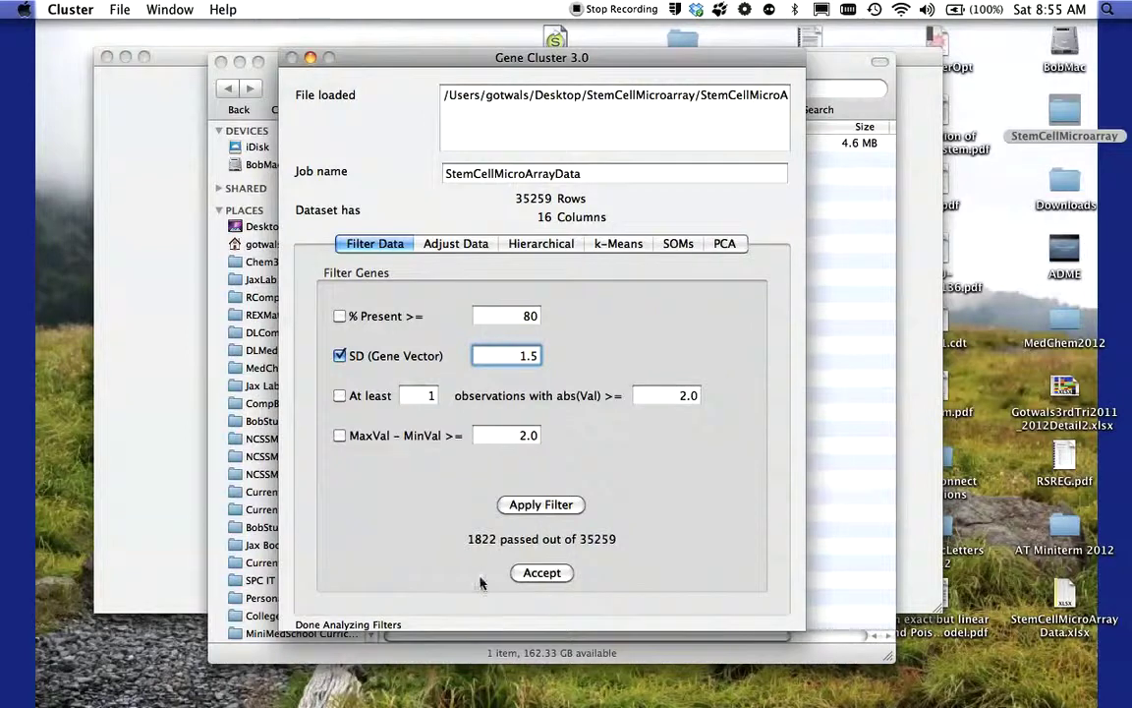
click(552, 574)
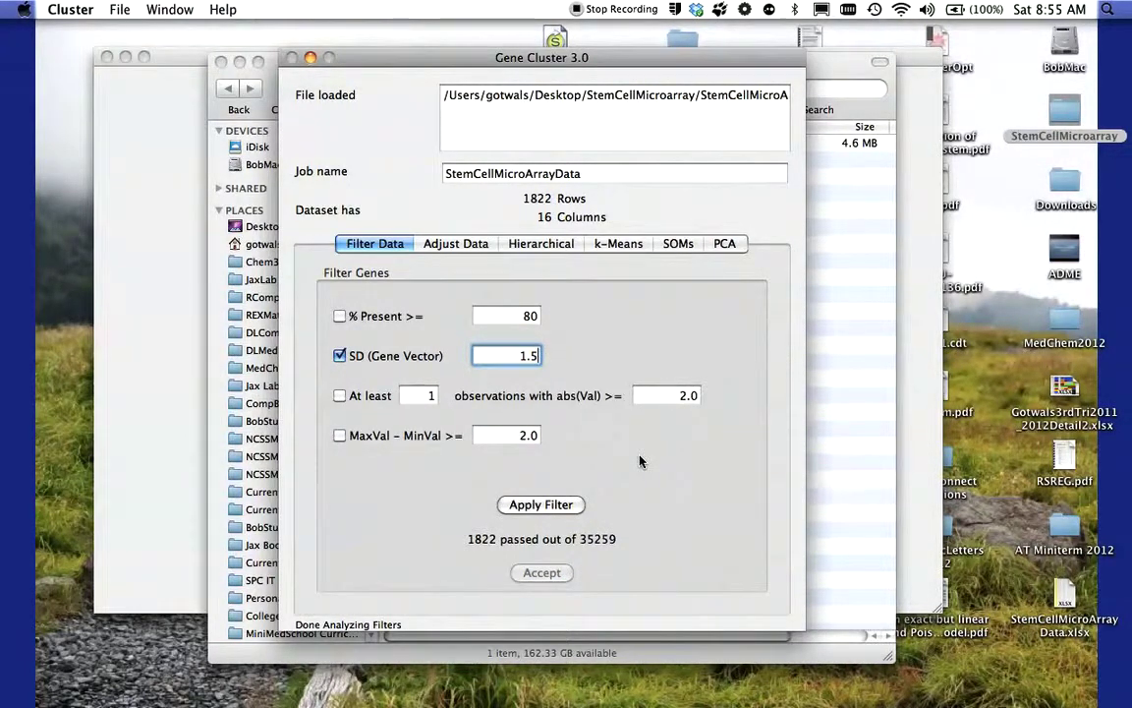
- Adjust the data by centering both genes and arrays on the median
click(460, 246)
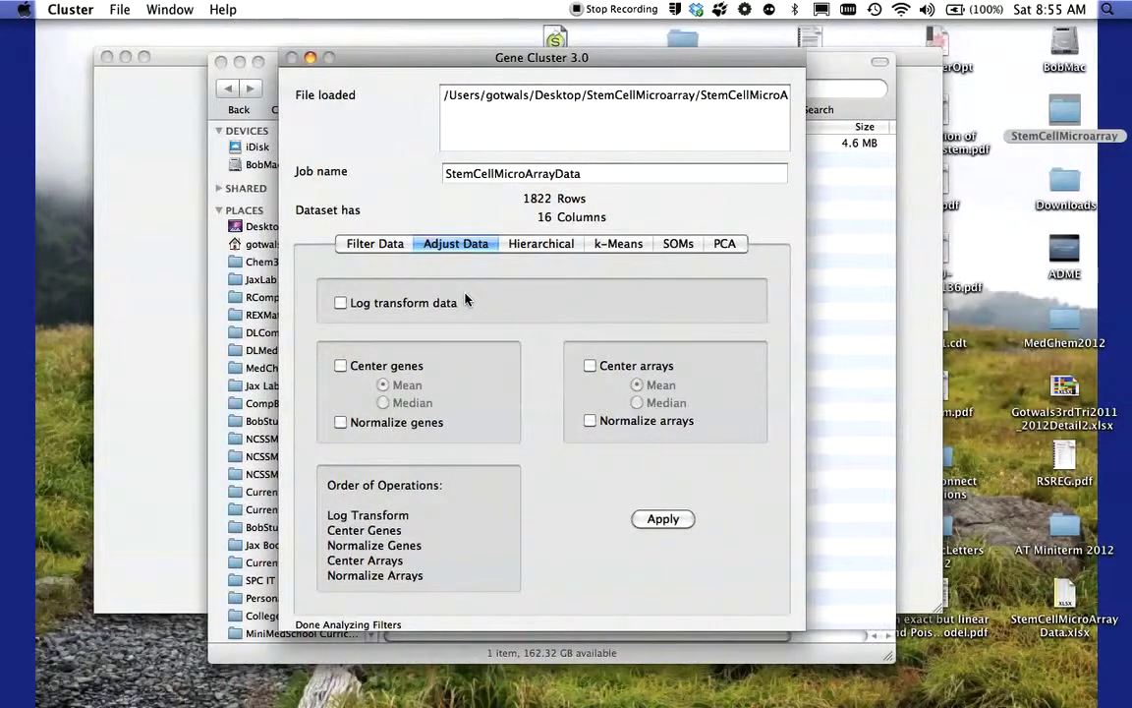
click(341, 367)
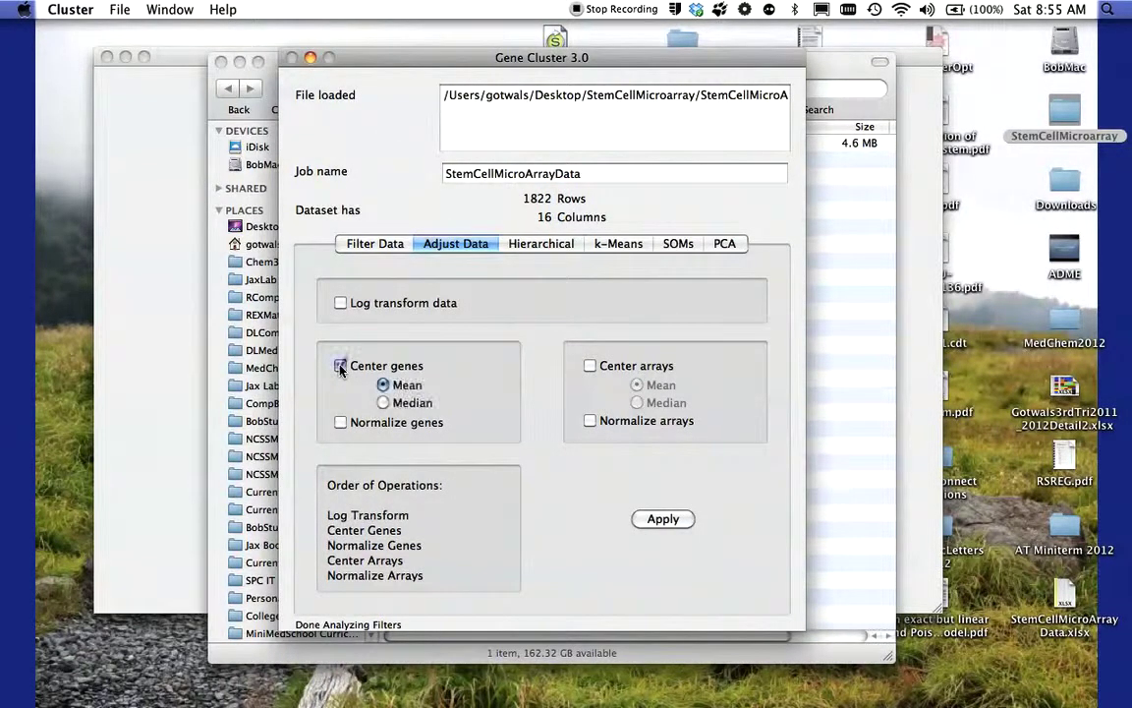
click(385, 404)
click(589, 366)
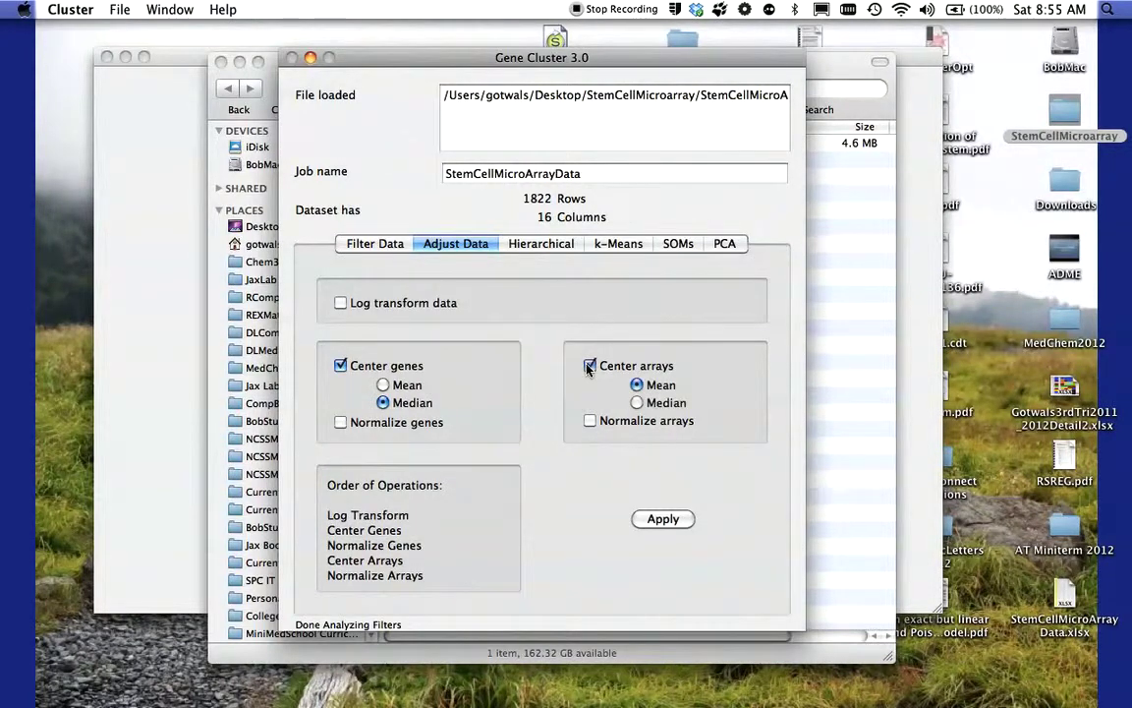
click(638, 403)
click(665, 520)
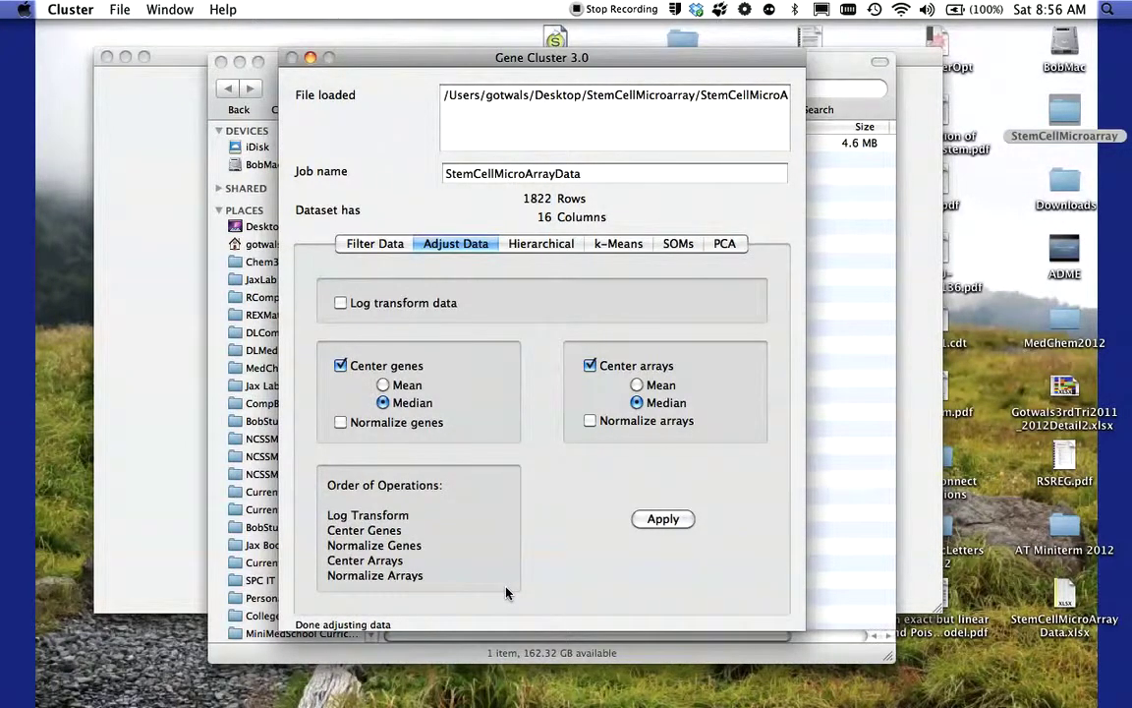
- Run hierarchical clustering on both genes and arrays using average linkage
click(539, 249)
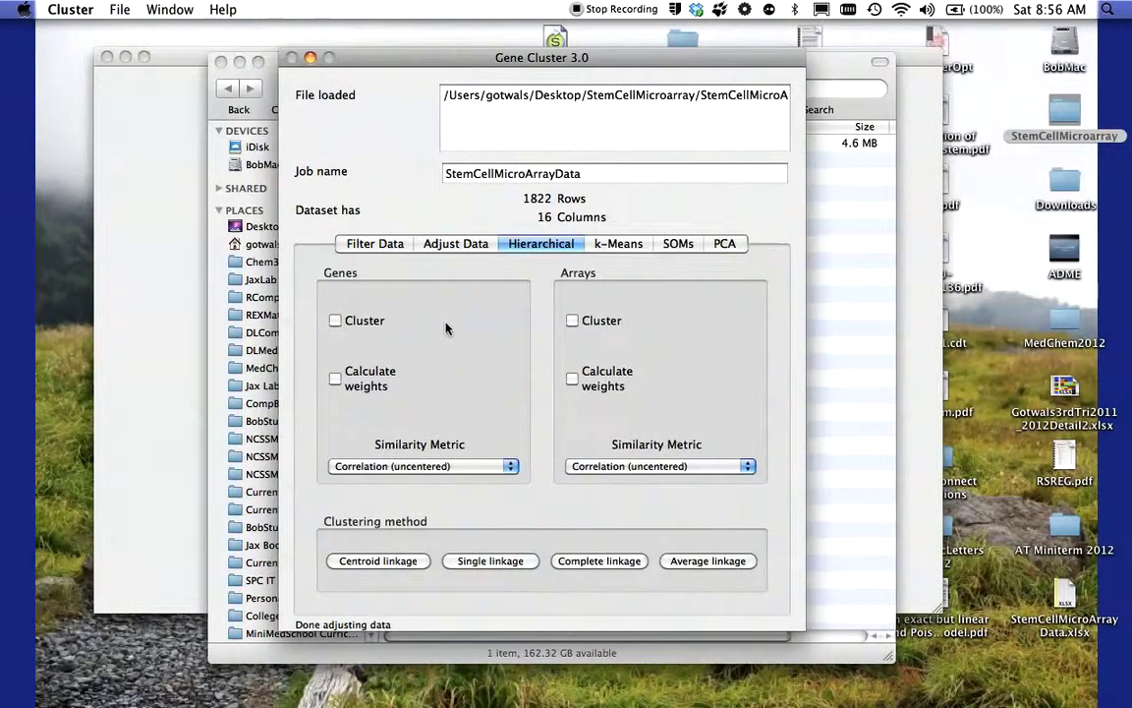
click(335, 320)
click(571, 321)
click(730, 561)
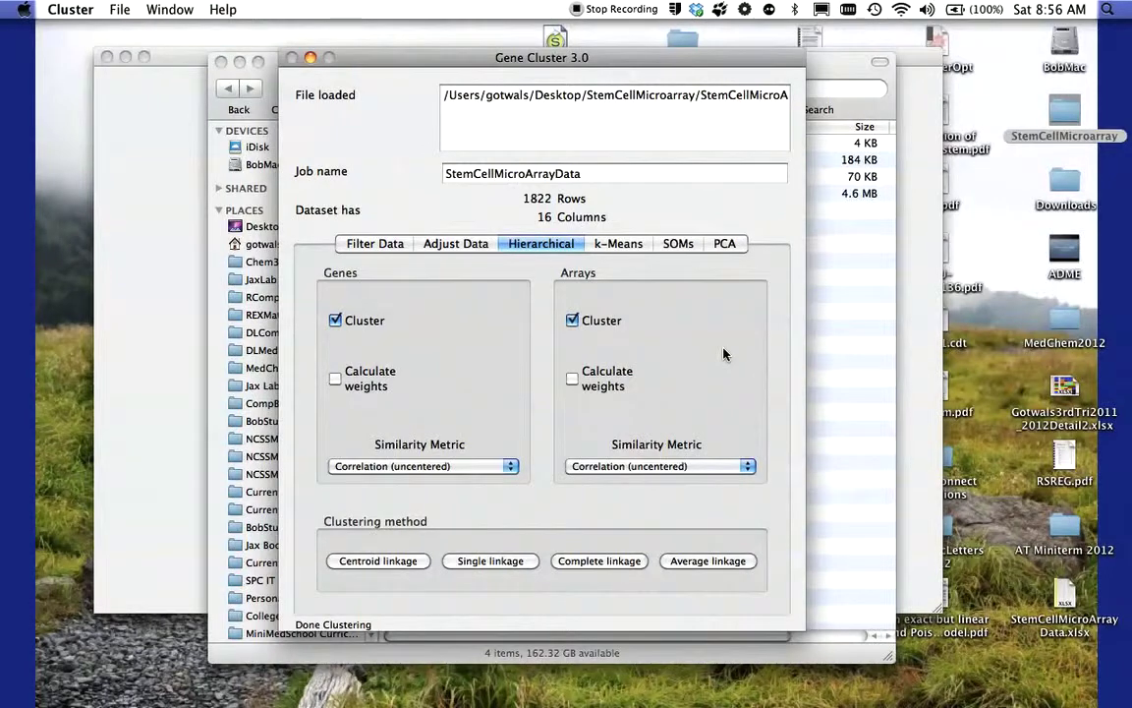
- Quit Gene Cluster and switch to Java TreeView
key(super+q)
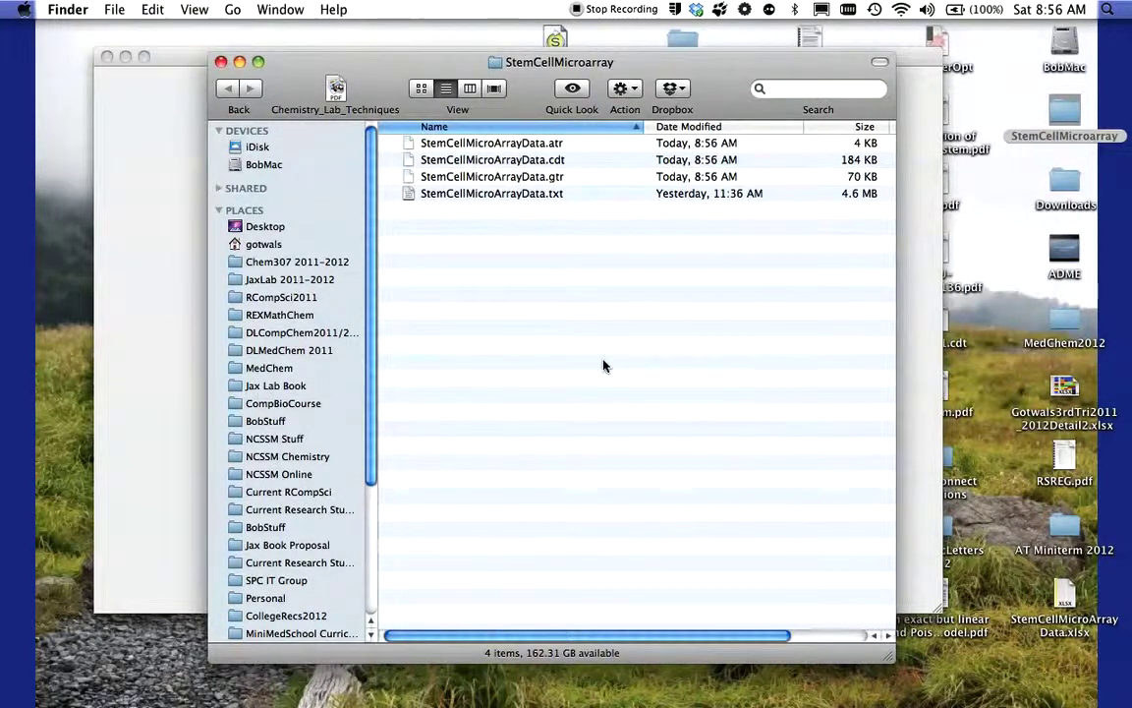
mouse_move(1026, 669)
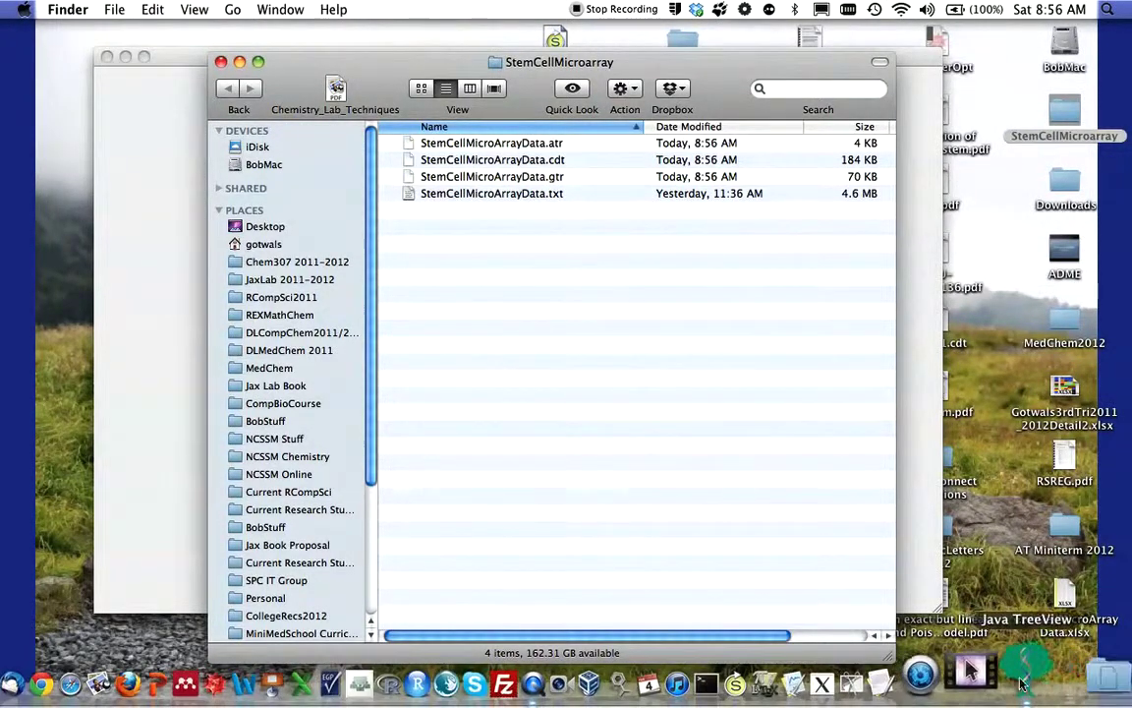
click(1026, 668)
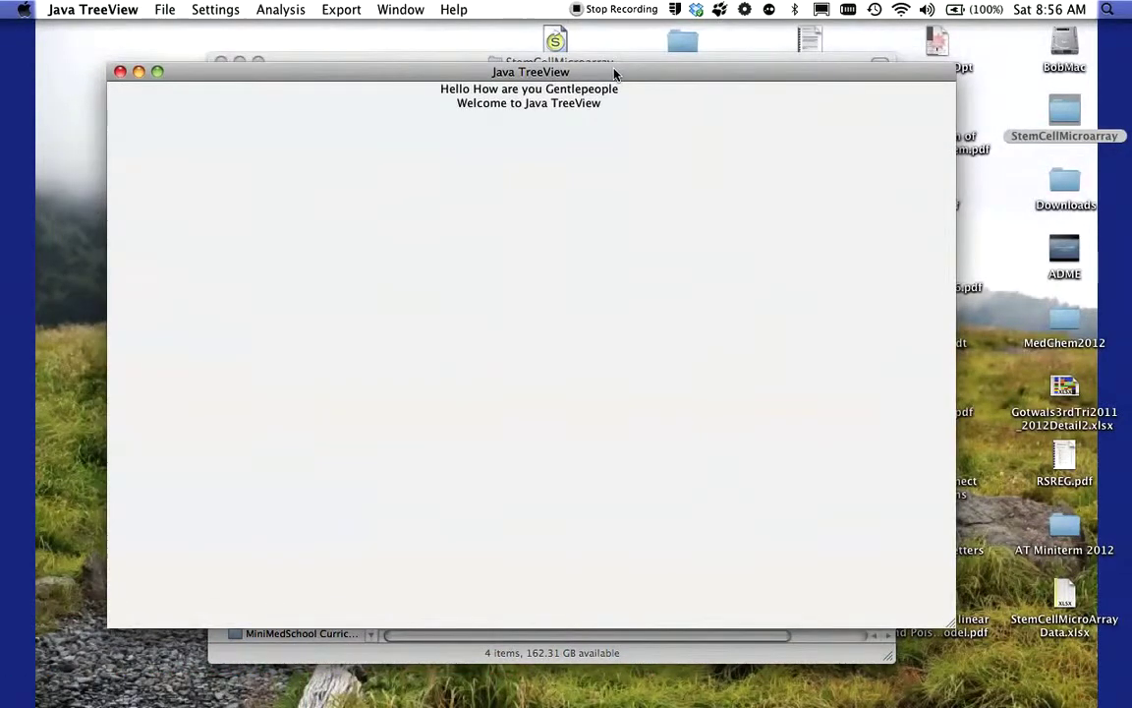
- Open the clustered file StemCellMicroArrayData.cdt from the StemCellMicroarray folder on the Desktop
click(160, 9)
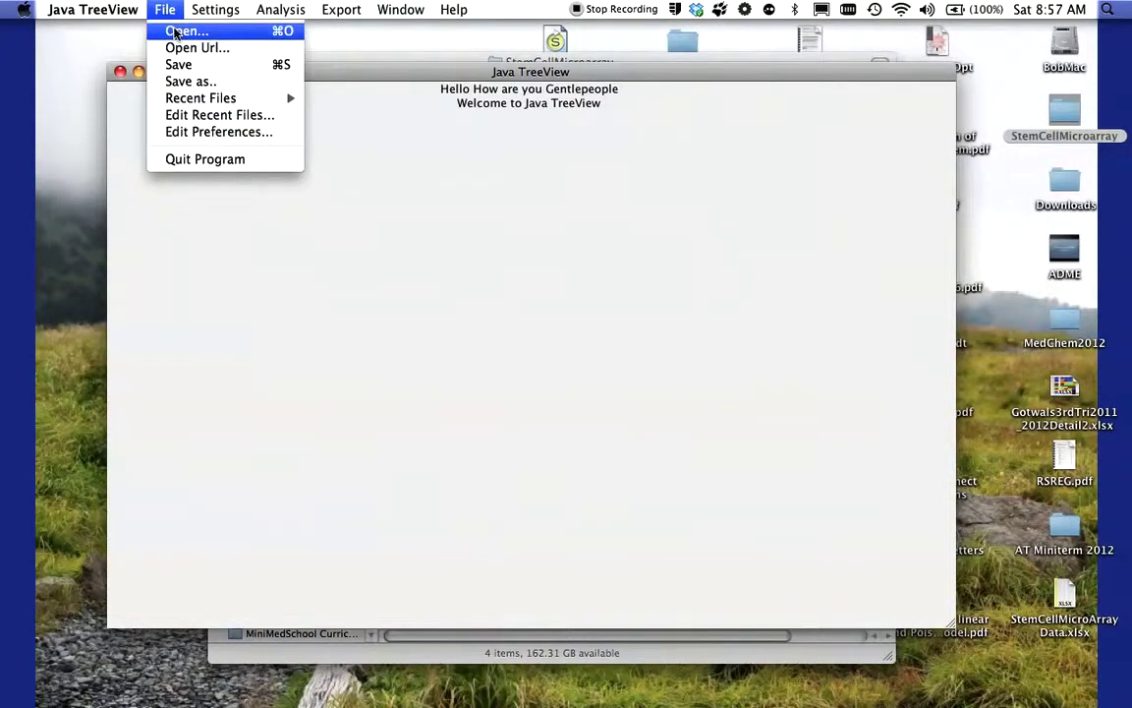
click(179, 32)
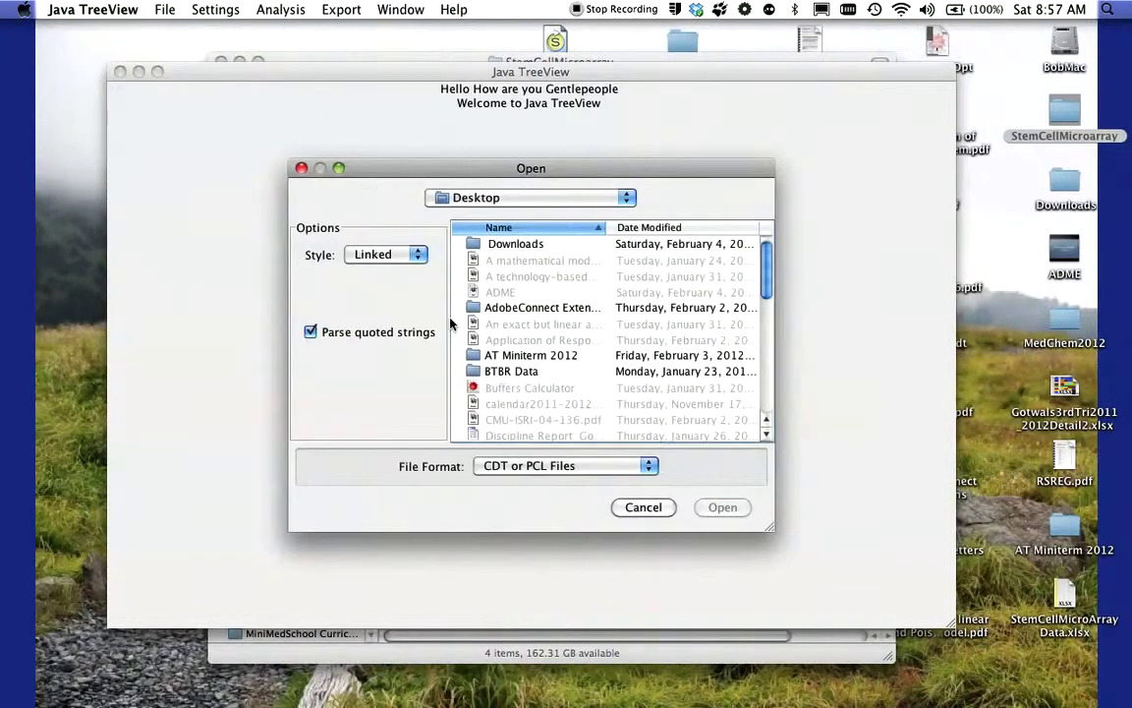
click(665, 231)
drag(768, 288, 768, 412)
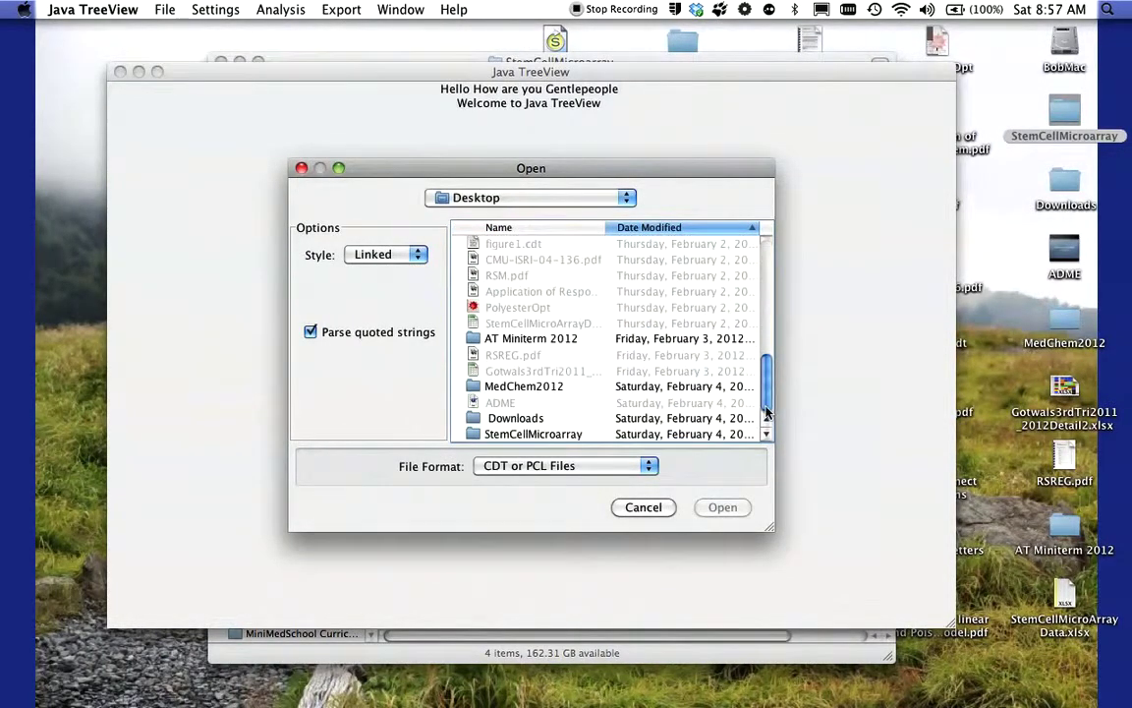
double_click(555, 436)
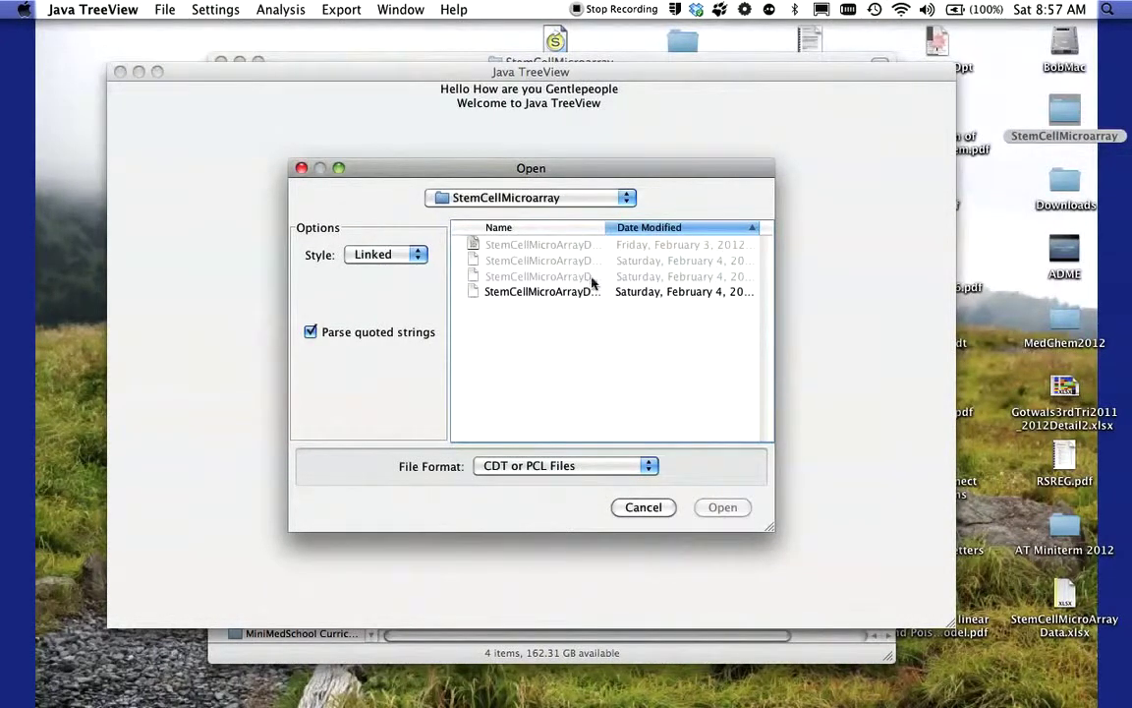
drag(603, 228, 676, 227)
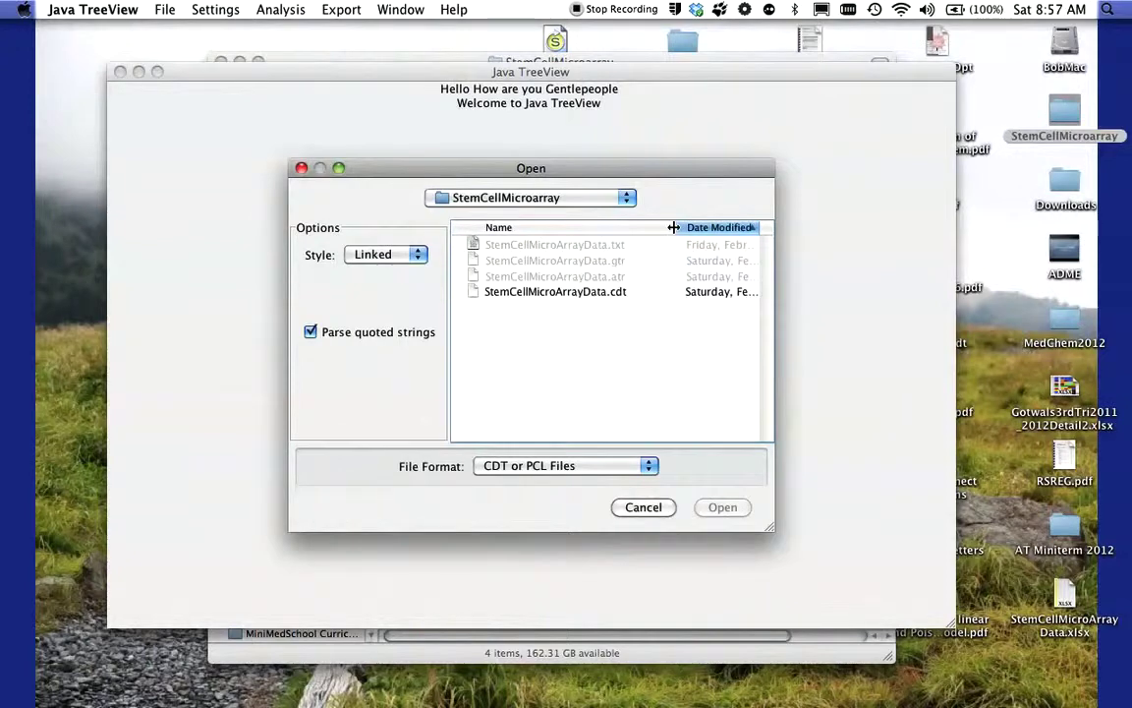
click(600, 292)
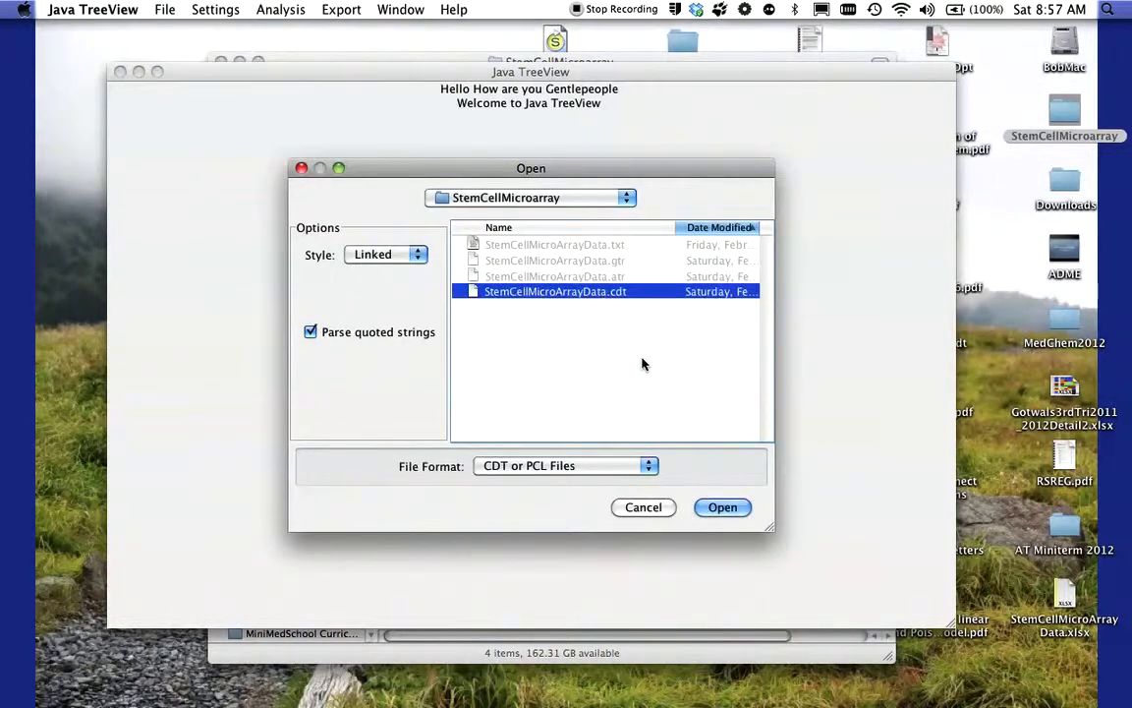
click(722, 506)
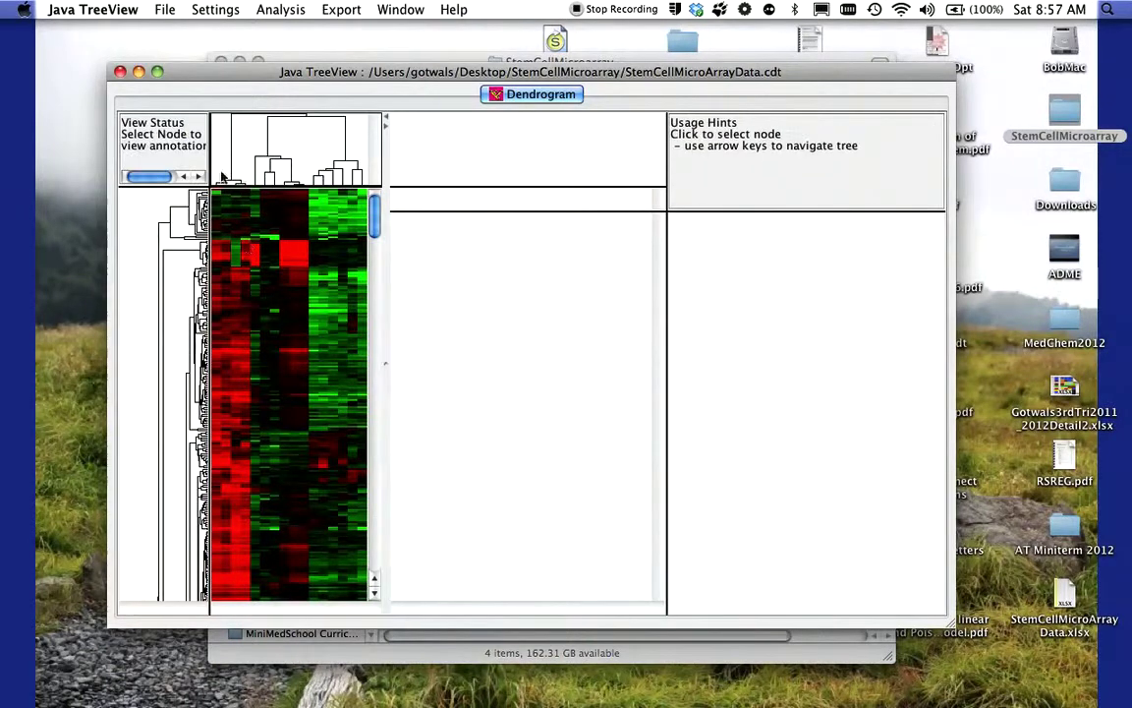
- Examine individual gene rows in the heat map for their gene names and expression across the cell types
click(270, 279)
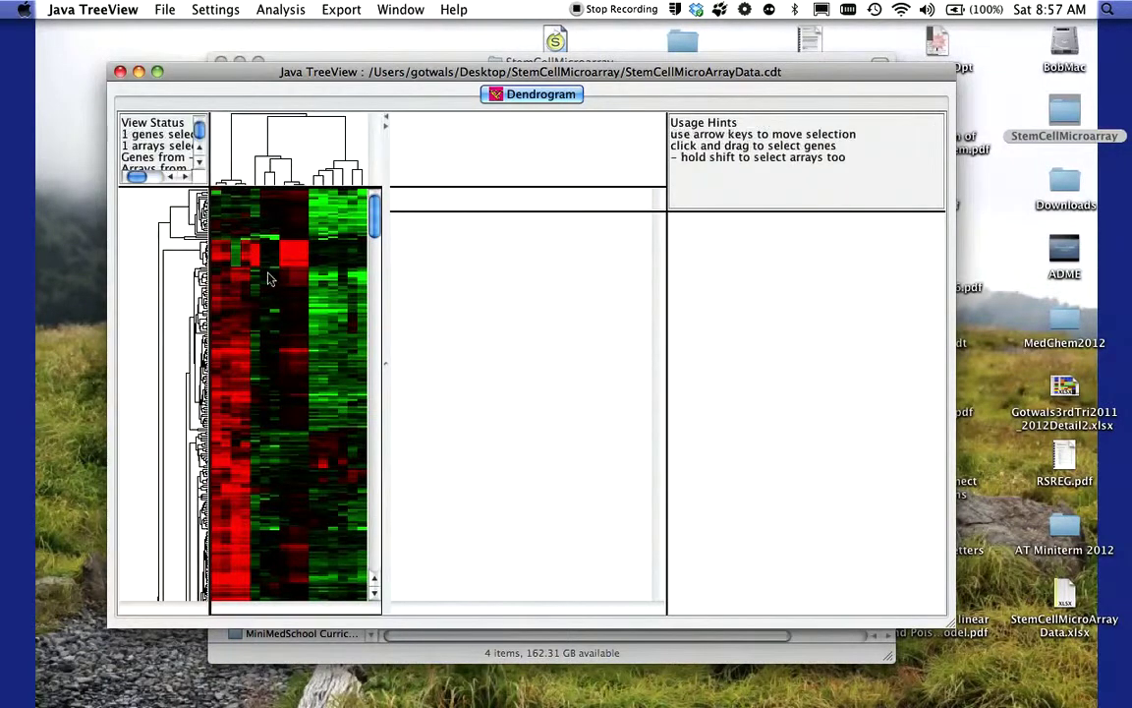
click(286, 218)
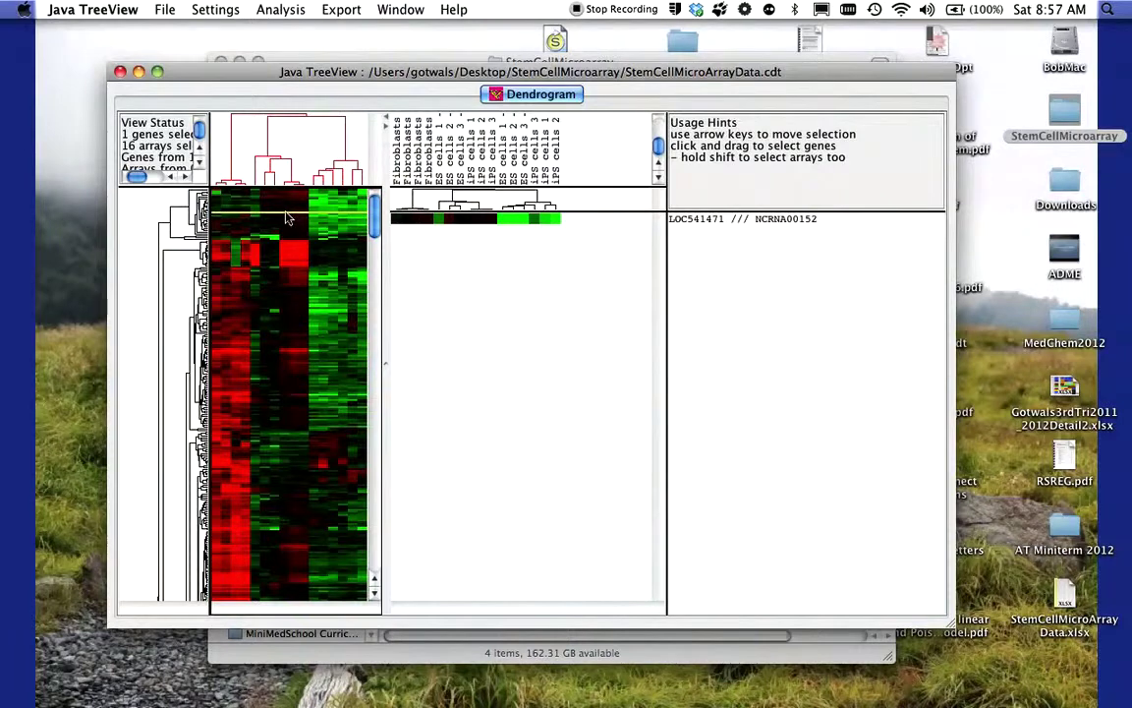
click(291, 307)
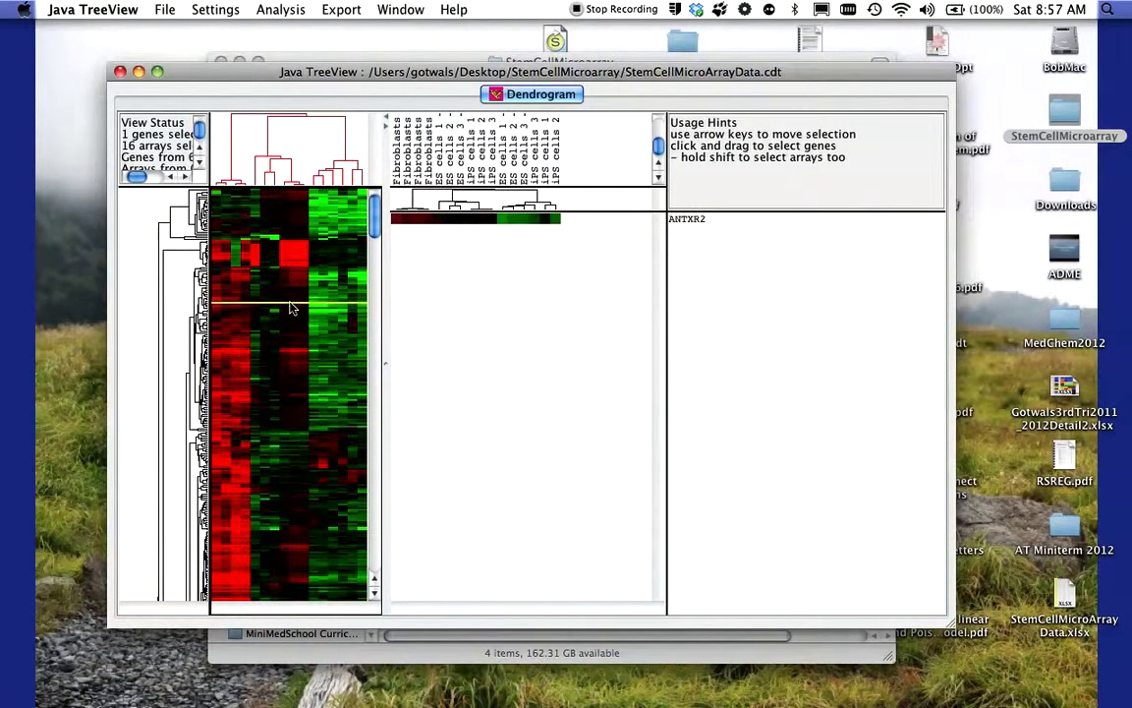
click(291, 360)
click(291, 390)
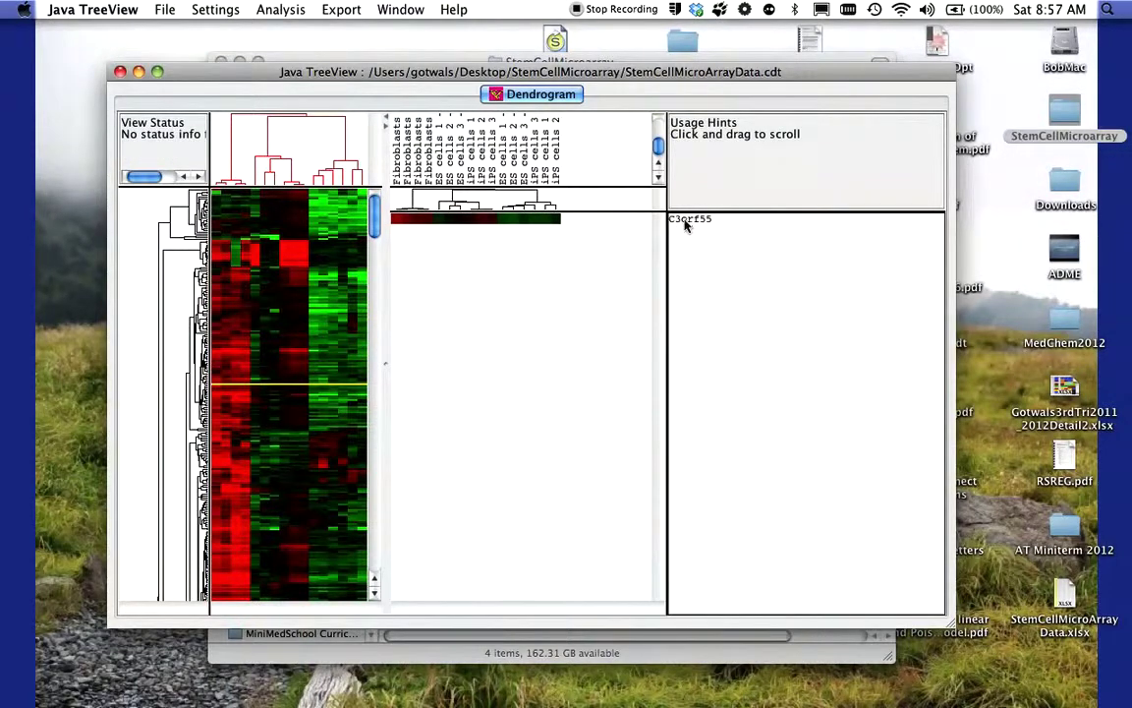
click(295, 258)
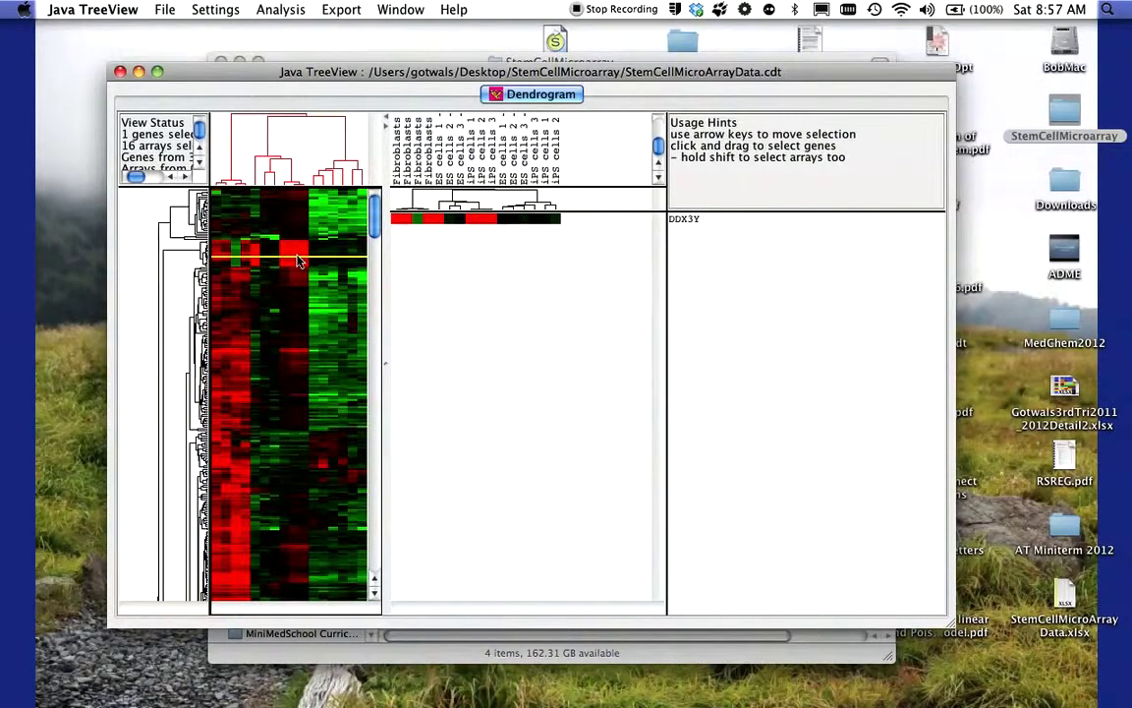
click(285, 407)
- Select a block of genes around the bright red cluster for a zoomed view, and examine the heat map's lower part
drag(222, 238, 260, 348)
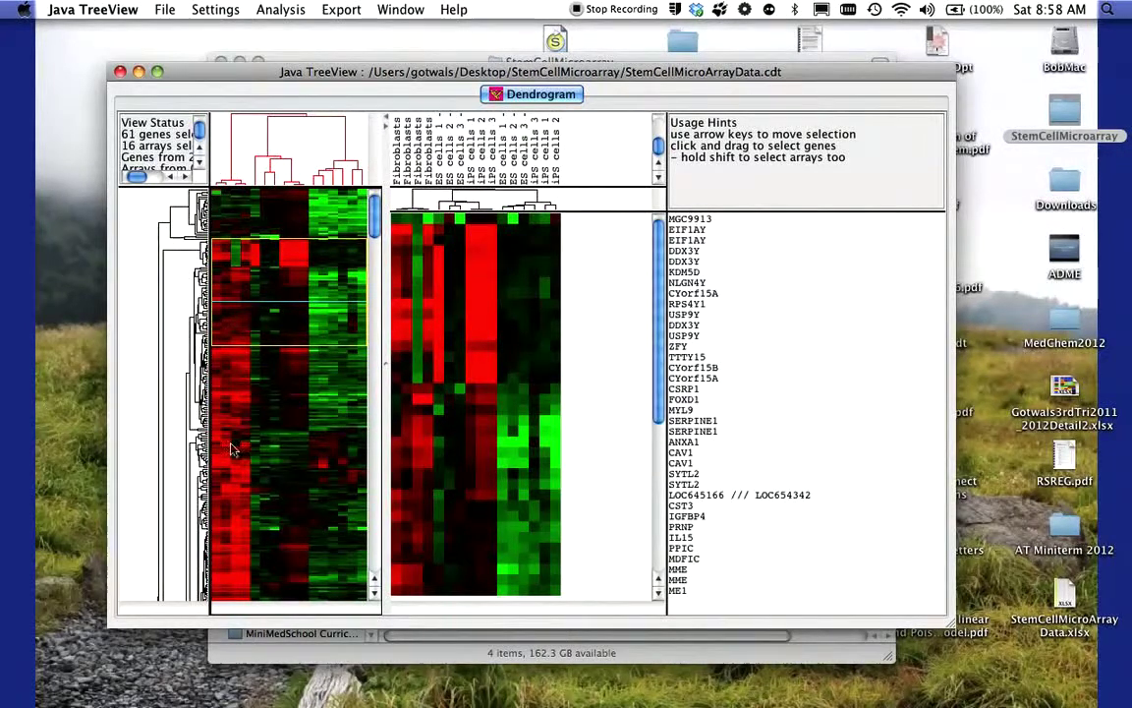
drag(374, 232, 379, 429)
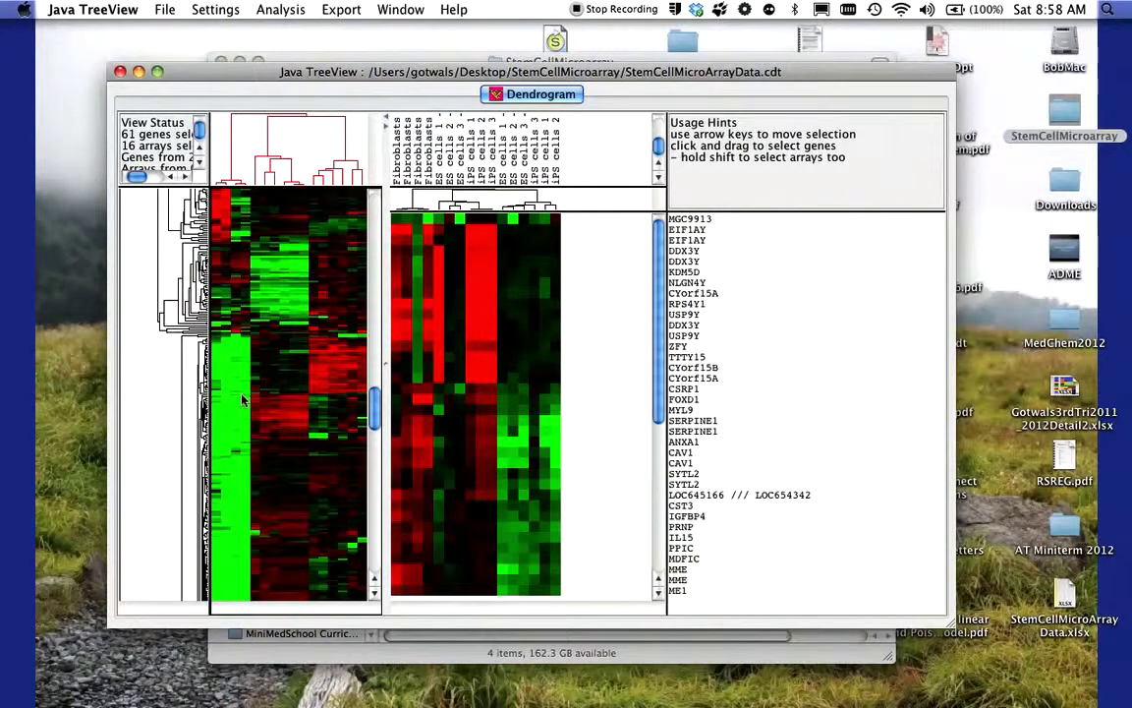
- Select the gene block from EDIL3 to C13orf38 for a zoomed view, and replace it with the block from AMFR to RABGAP1L
drag(214, 395, 285, 440)
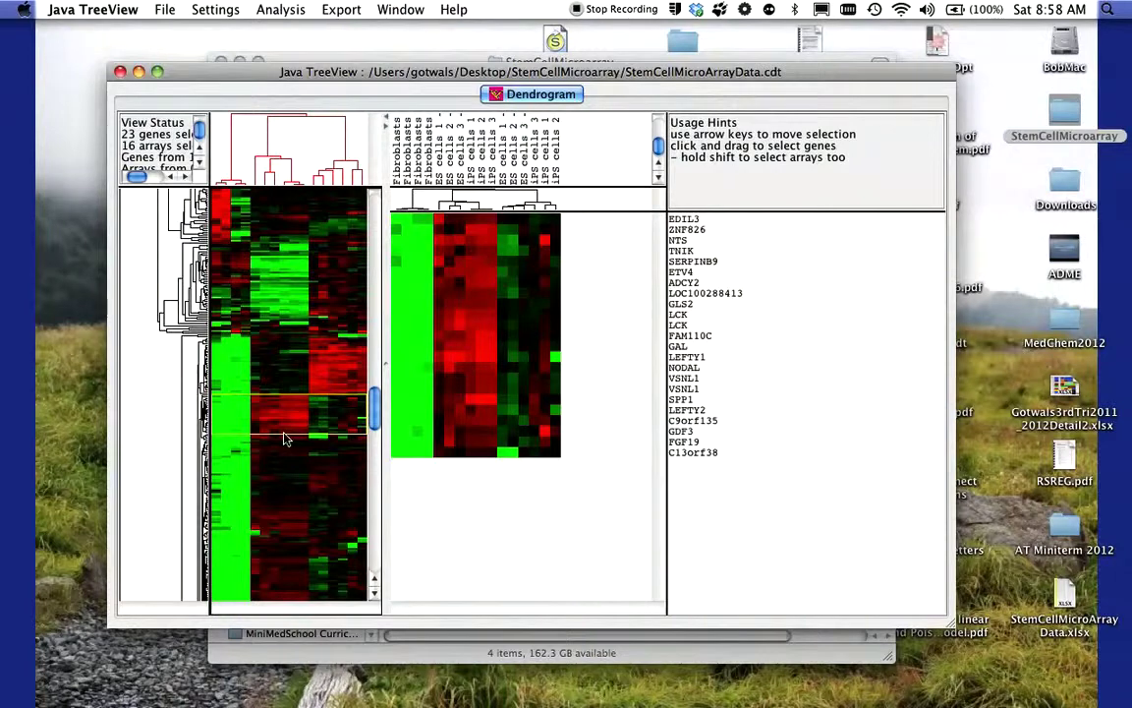
mouse_move(376, 401)
mouse_down()
mouse_move(374, 454)
mouse_move(374, 409)
mouse_up()
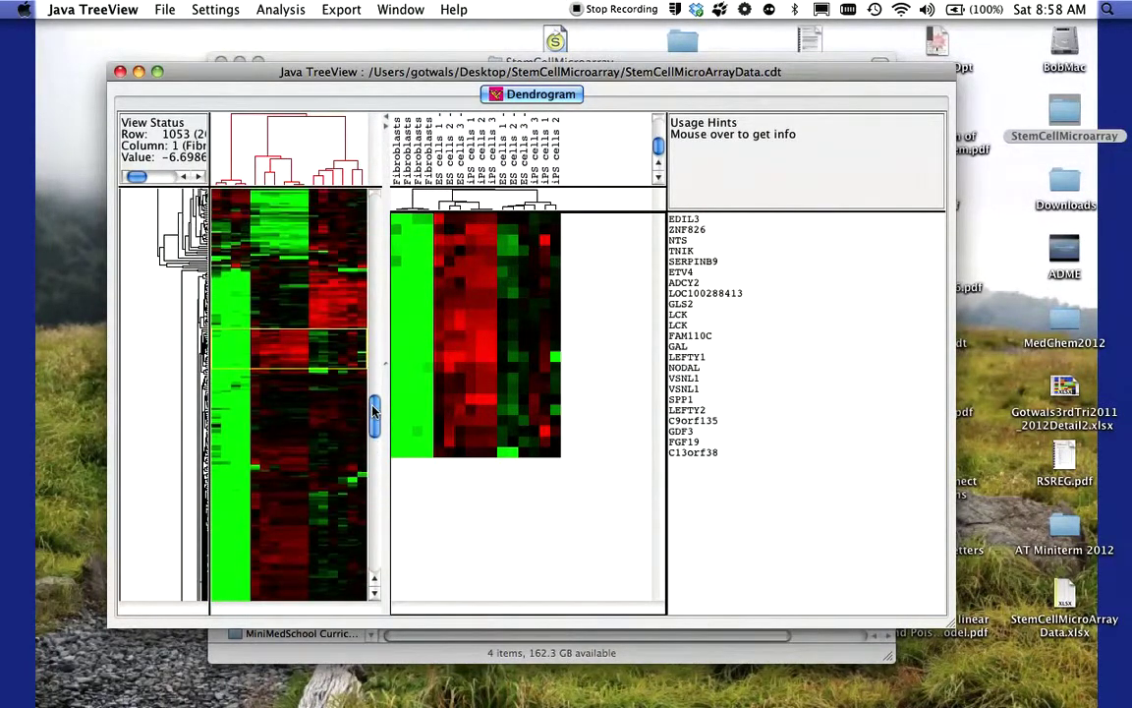
drag(214, 271, 246, 331)
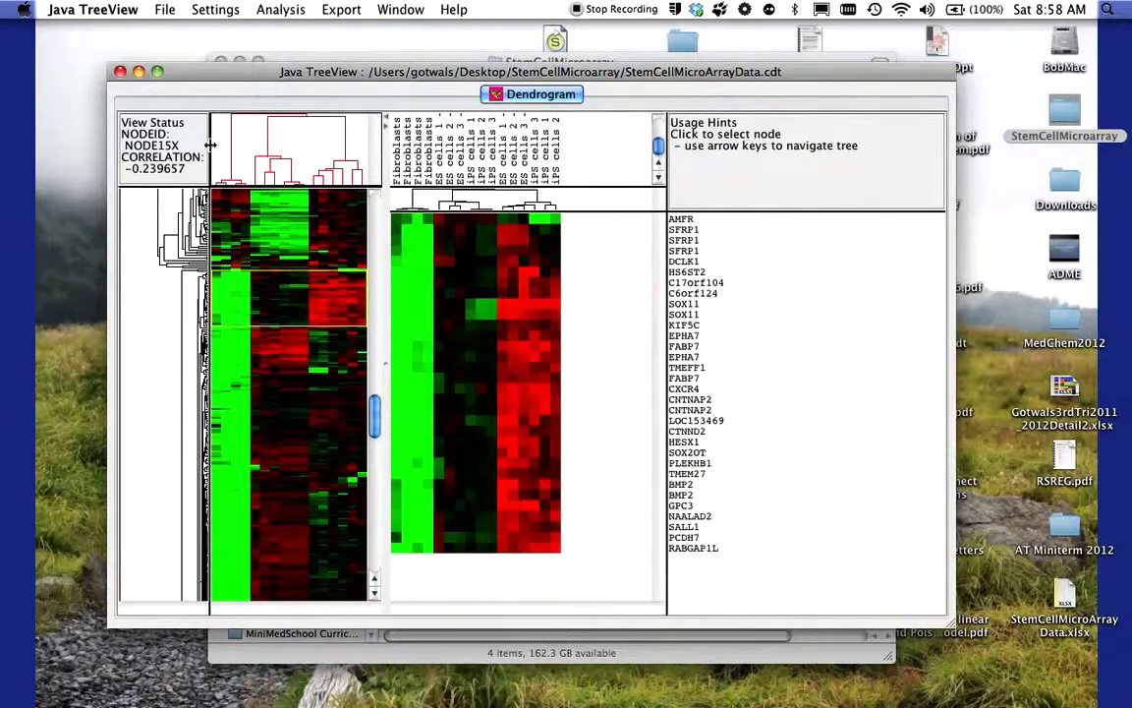
- Enlarge the View Status area by widening it over the array tree and lowering its lower edge
drag(210, 147, 218, 174)
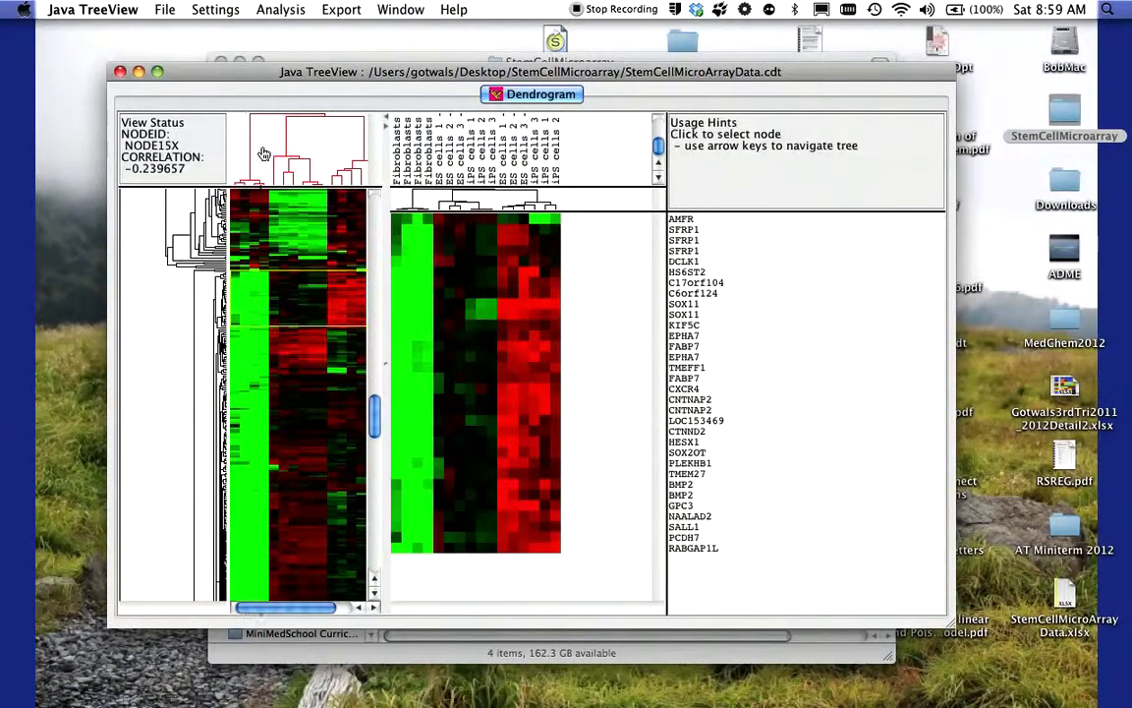
drag(227, 153, 264, 148)
drag(206, 185, 207, 195)
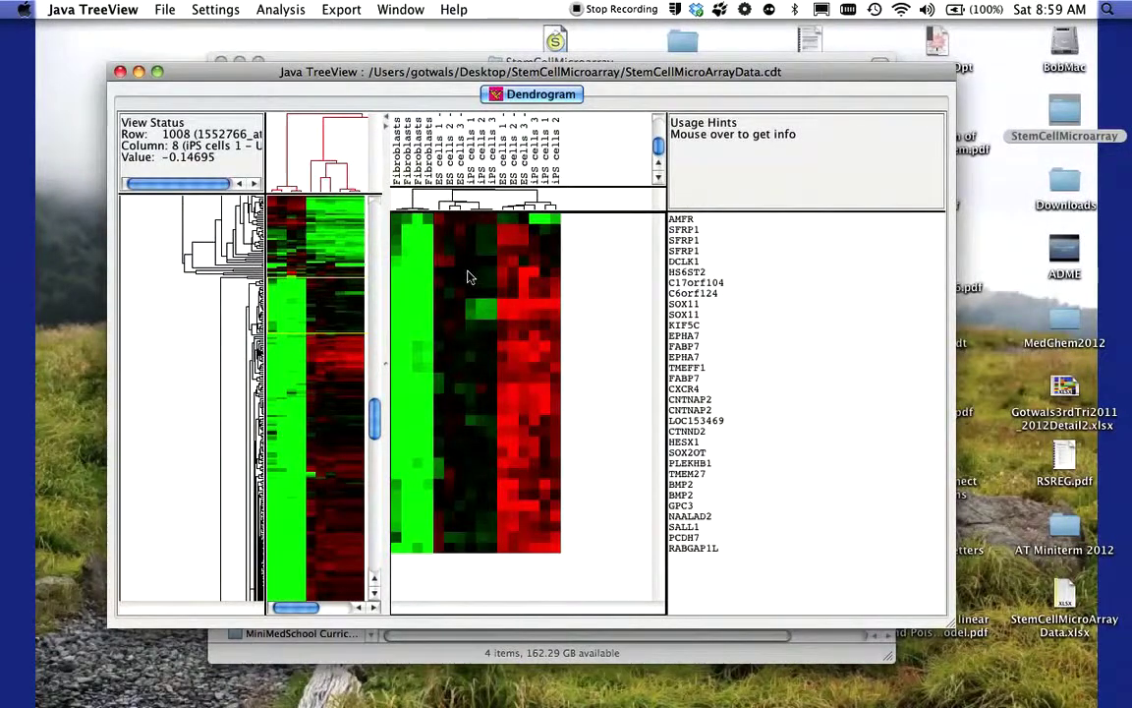
- Read the expression values around the HS6ST2 and C17orf104 rows for the fibroblasts, ES cells and iPS cells
mouse_move(413, 275)
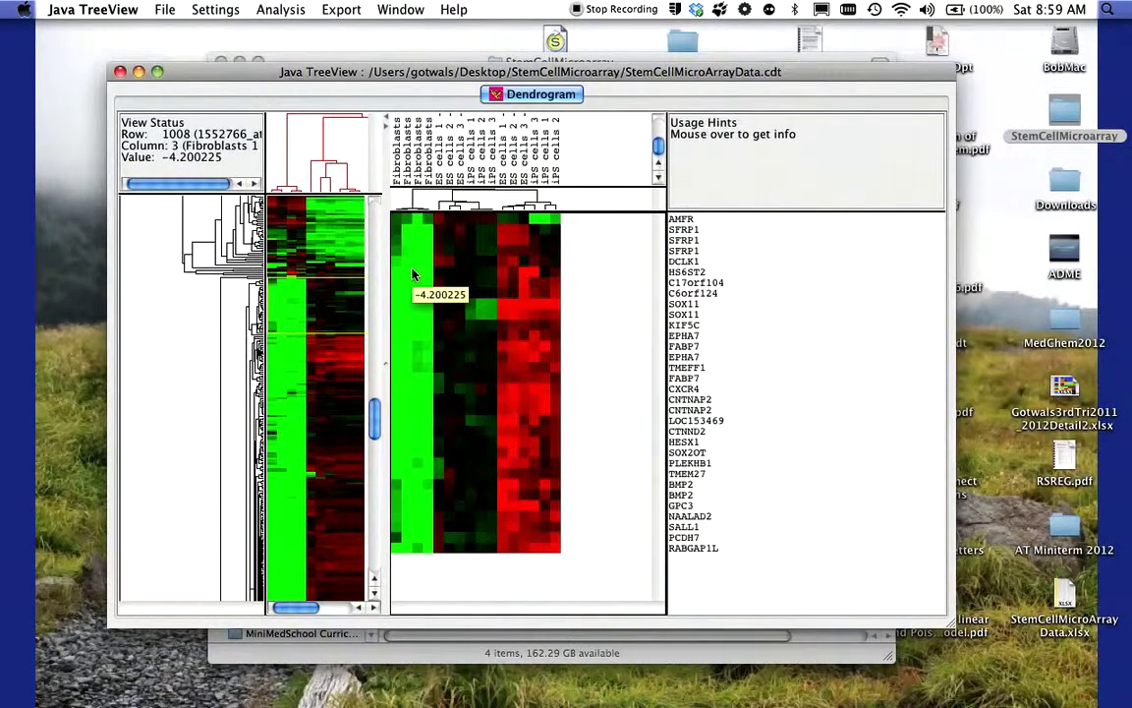
mouse_move(535, 278)
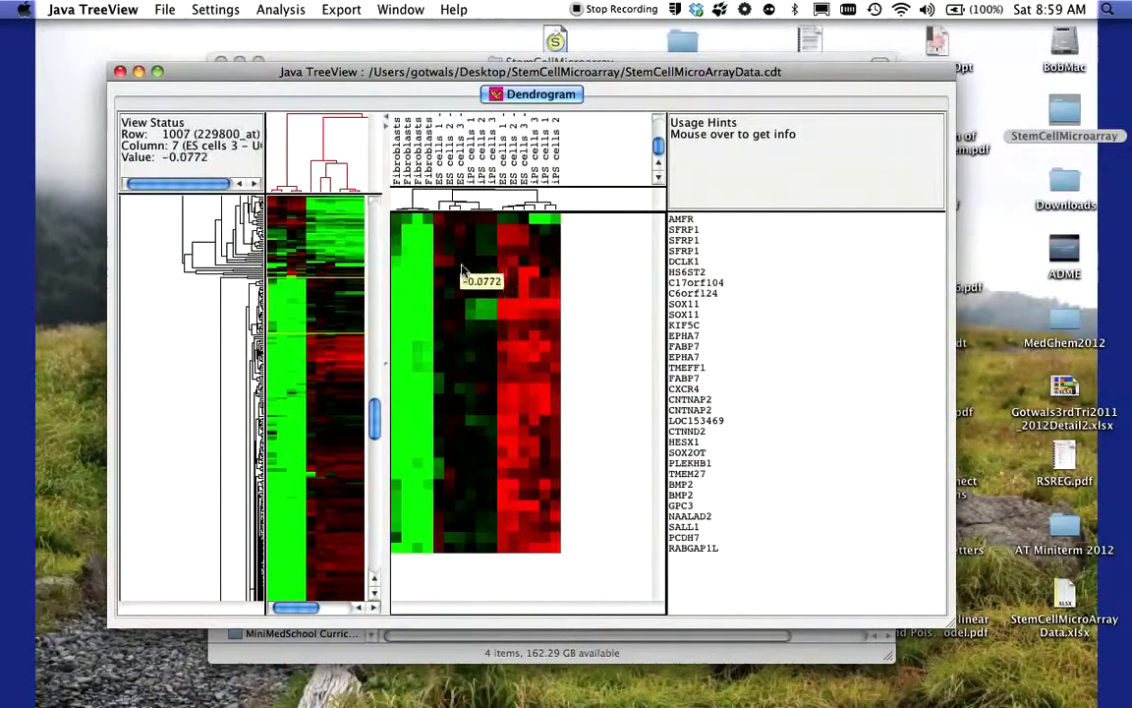
mouse_move(465, 278)
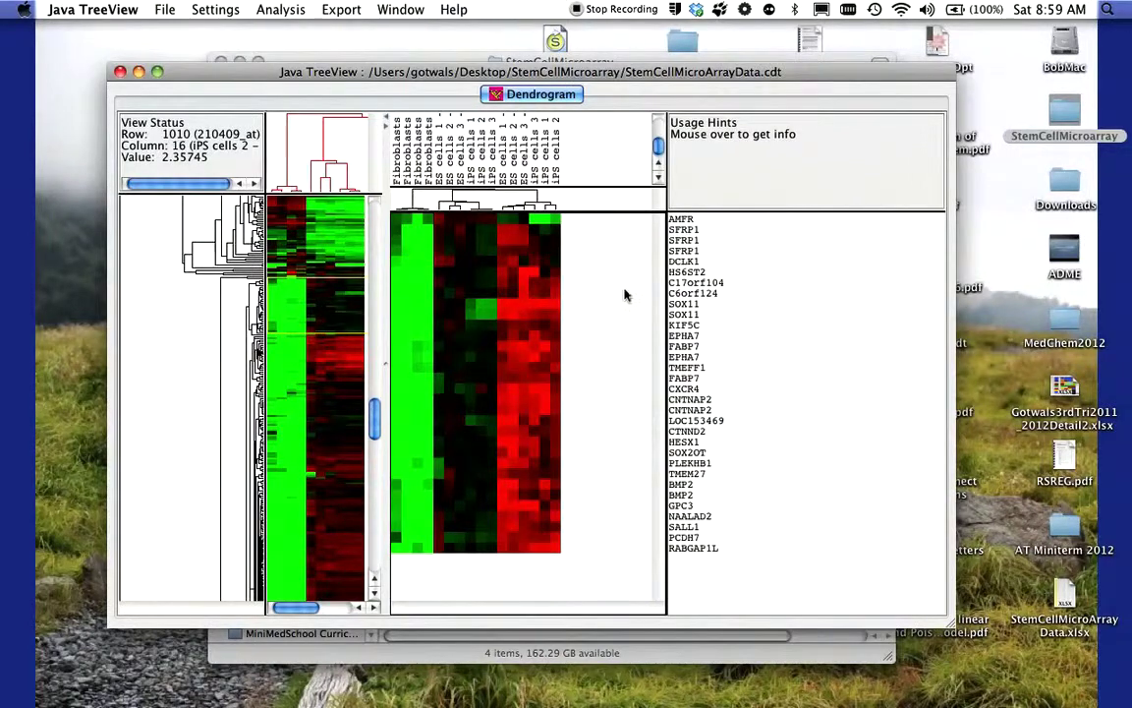
- Inspect single gene rows near the start and near the end of the full heat map, including ITPRIPL2 and LHX2
click(380, 354)
drag(373, 418, 340, 76)
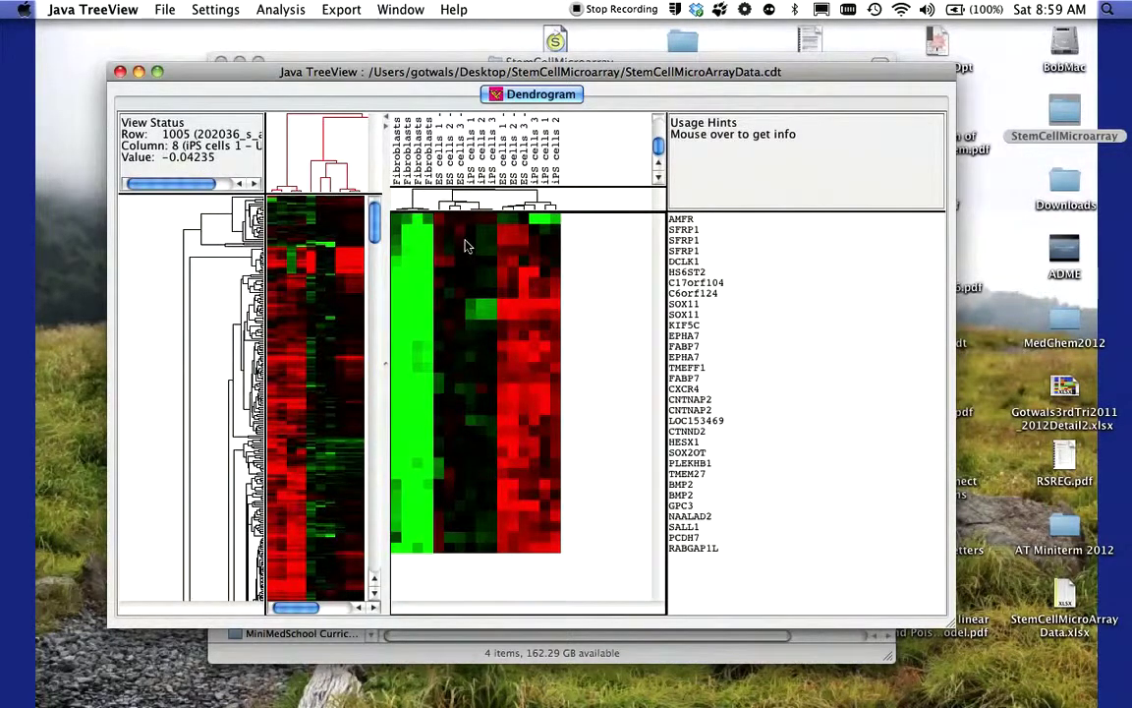
click(329, 341)
click(324, 387)
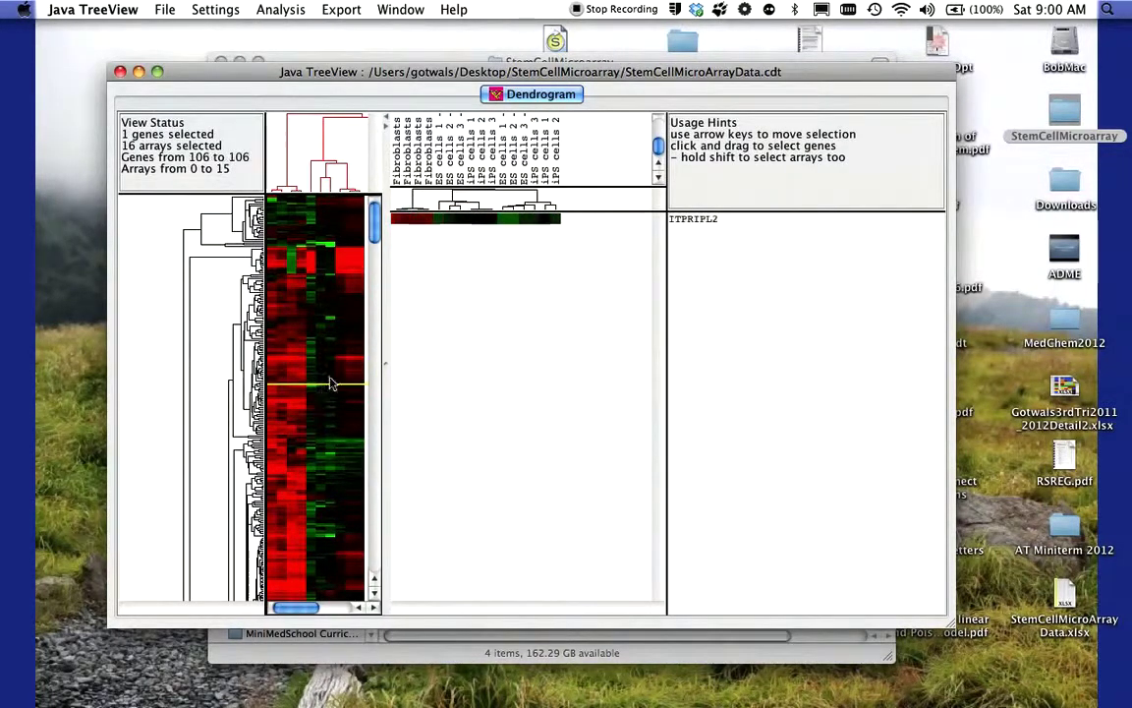
drag(375, 224, 378, 548)
click(331, 550)
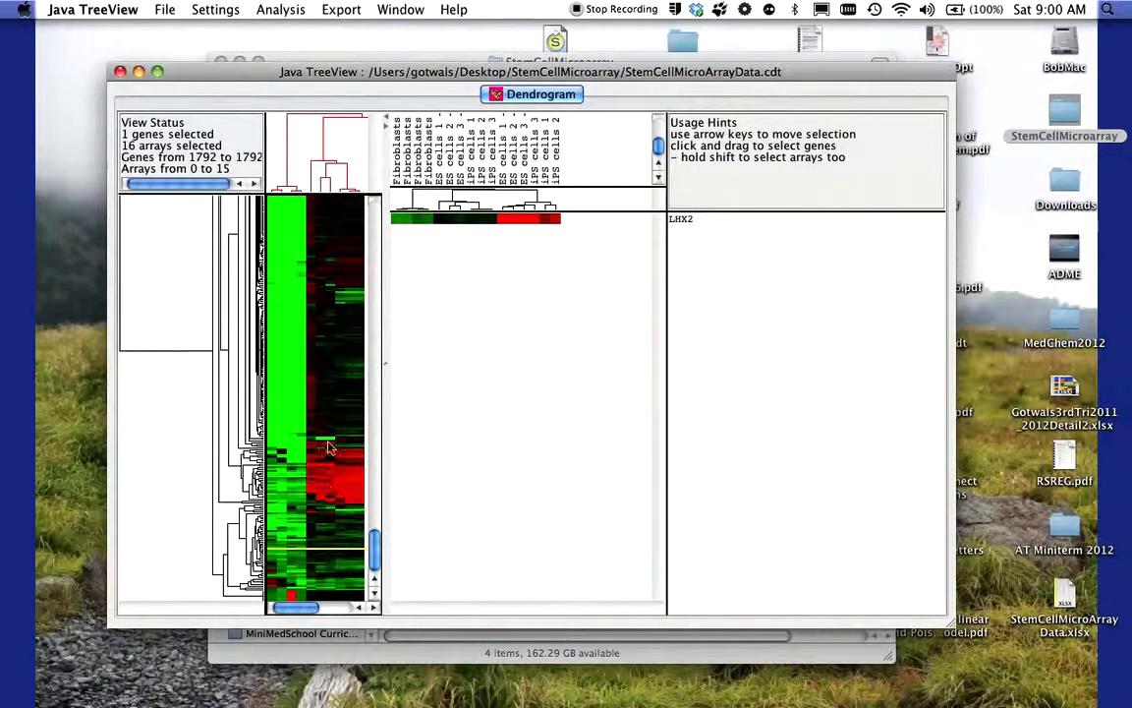
- Search the gene text for the substring "syne2" without case sensitivity
click(285, 11)
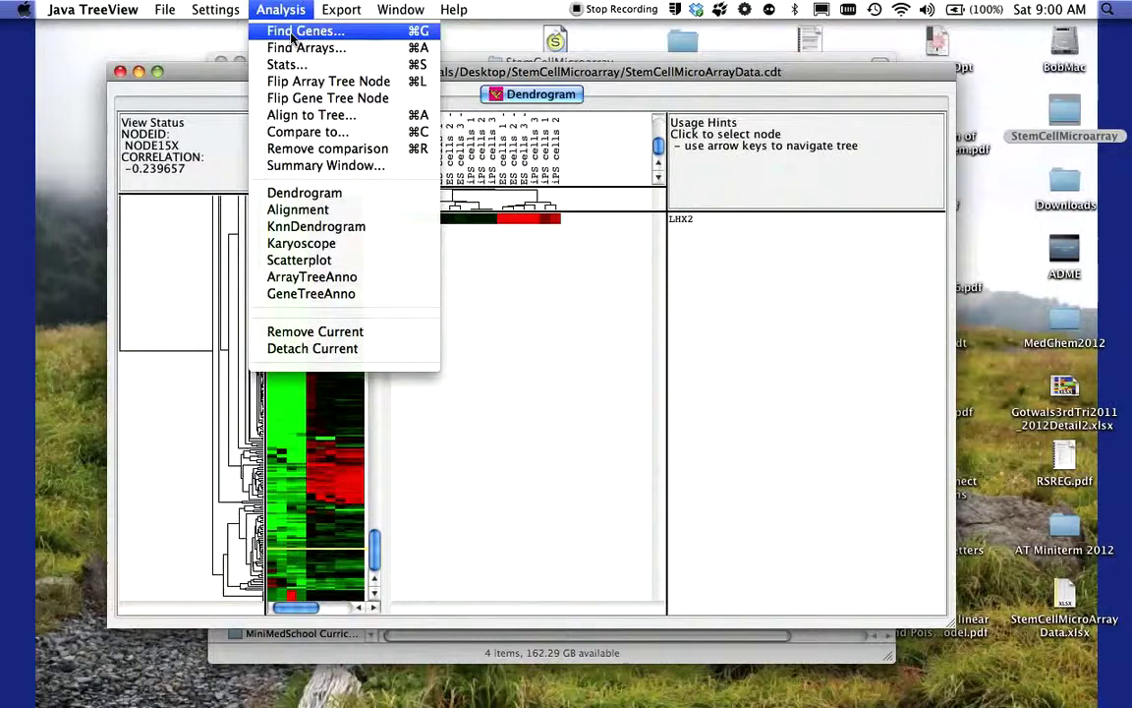
click(295, 31)
drag(261, 36, 566, 250)
text(syne)
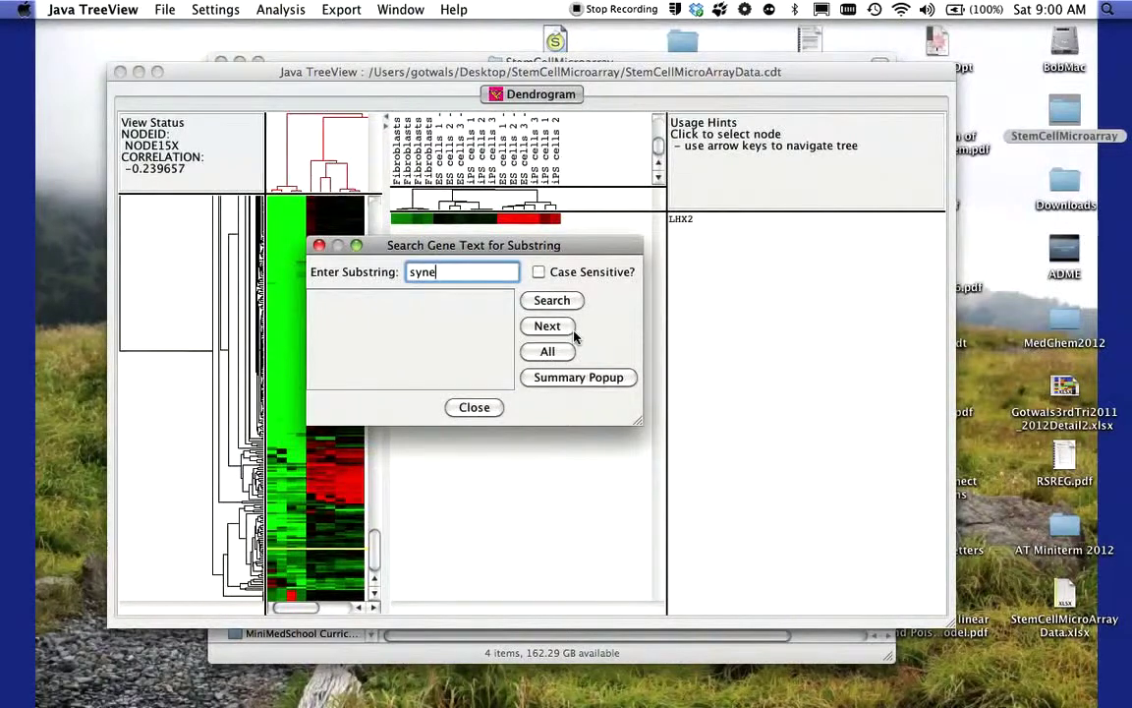
text(2)
click(540, 303)
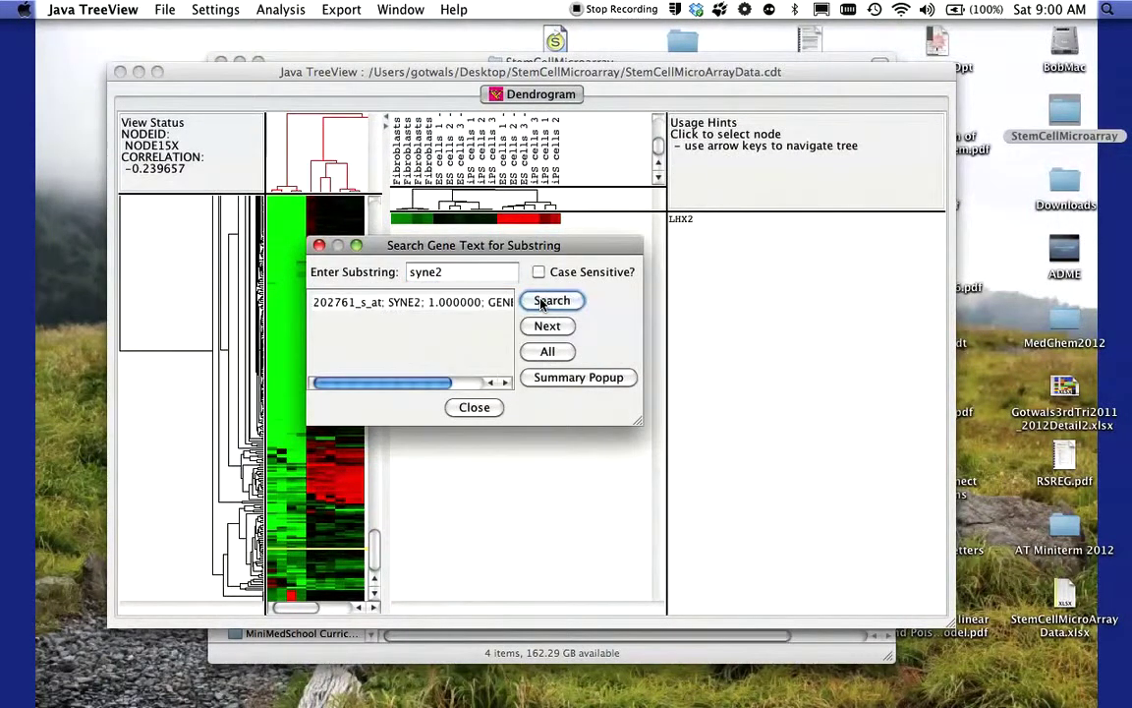
- Move the search dialog off the zoomed heat map, display the SYNE2 match, and examine its expression across the cell types
drag(538, 248, 896, 292)
click(812, 350)
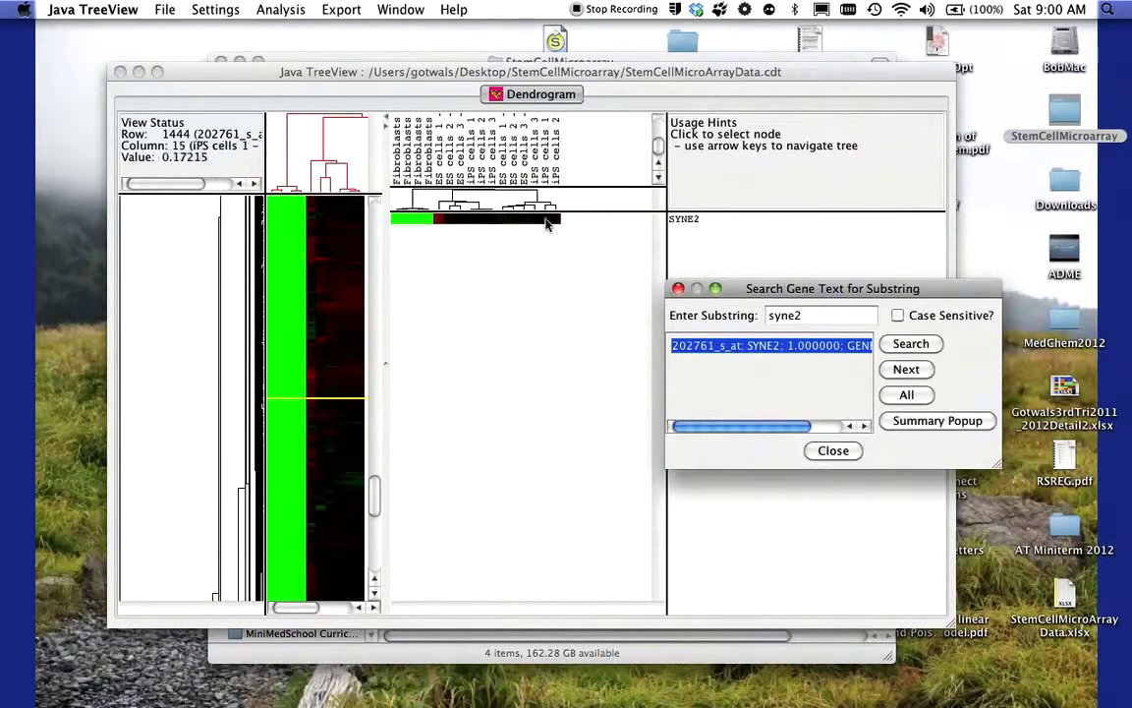
click(400, 222)
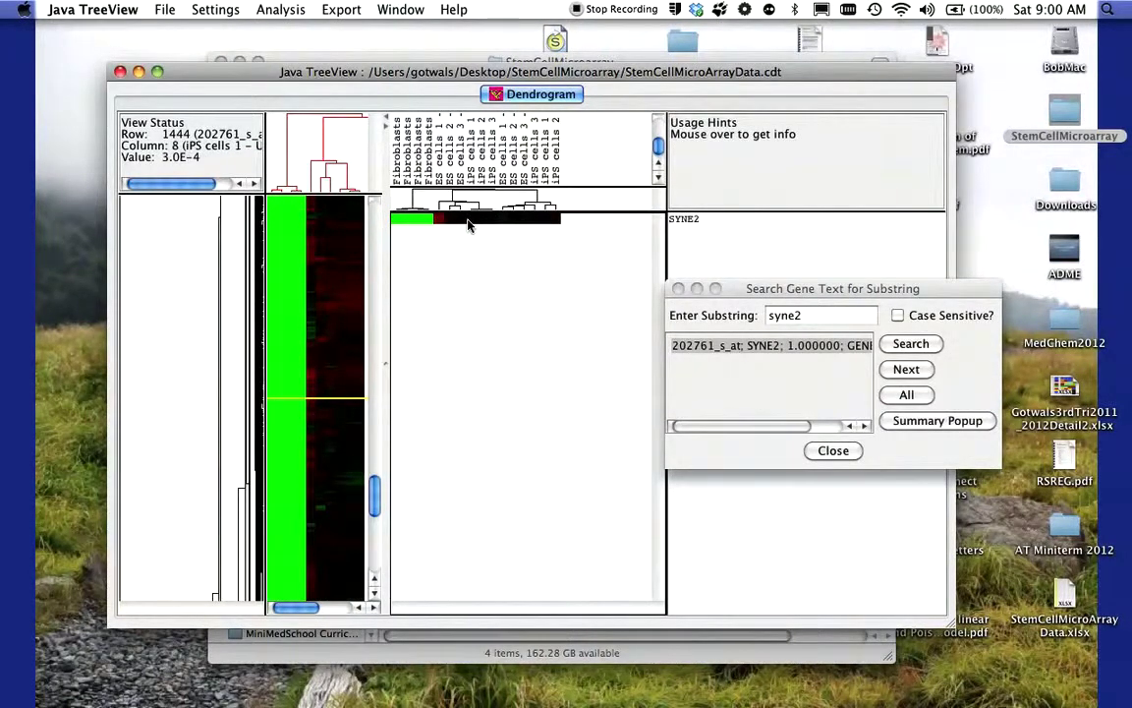
- Replace the search substring with "pou" and search the gene text for it
click(812, 320)
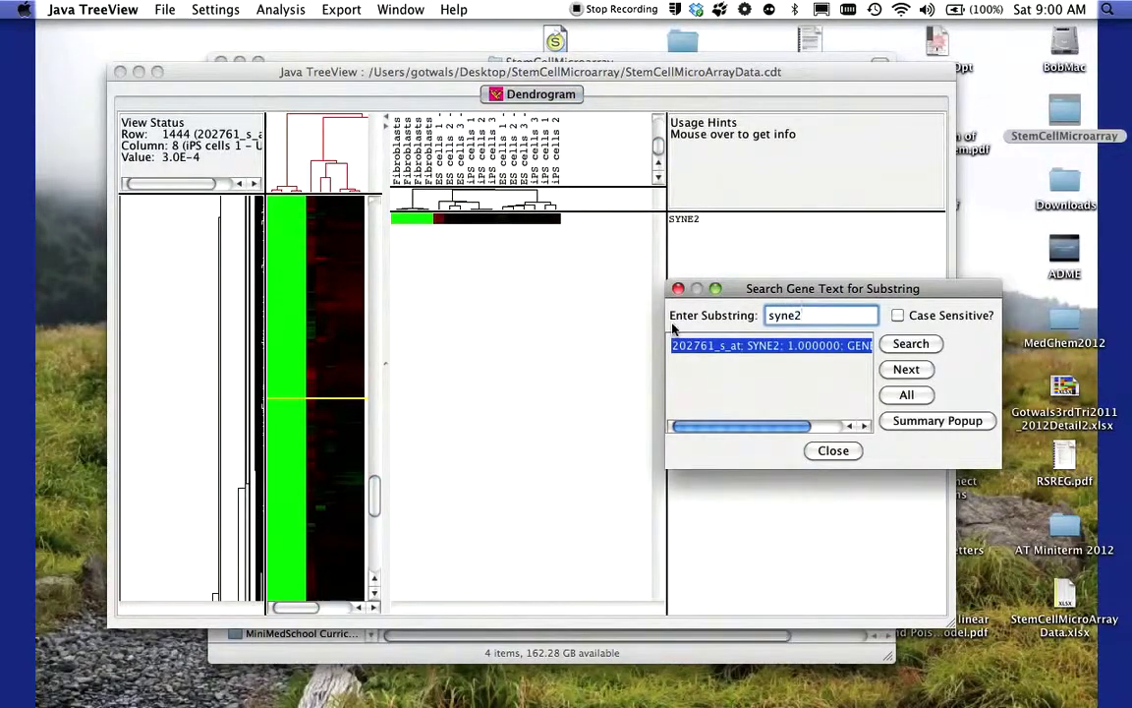
text(pou)
key(BackSpace)
key(BackSpace)
key(BackSpace)
key(BackSpace)
key(BackSpace)
key(BackSpace)
key(BackSpace)
key(BackSpace)
text(pou)
click(910, 344)
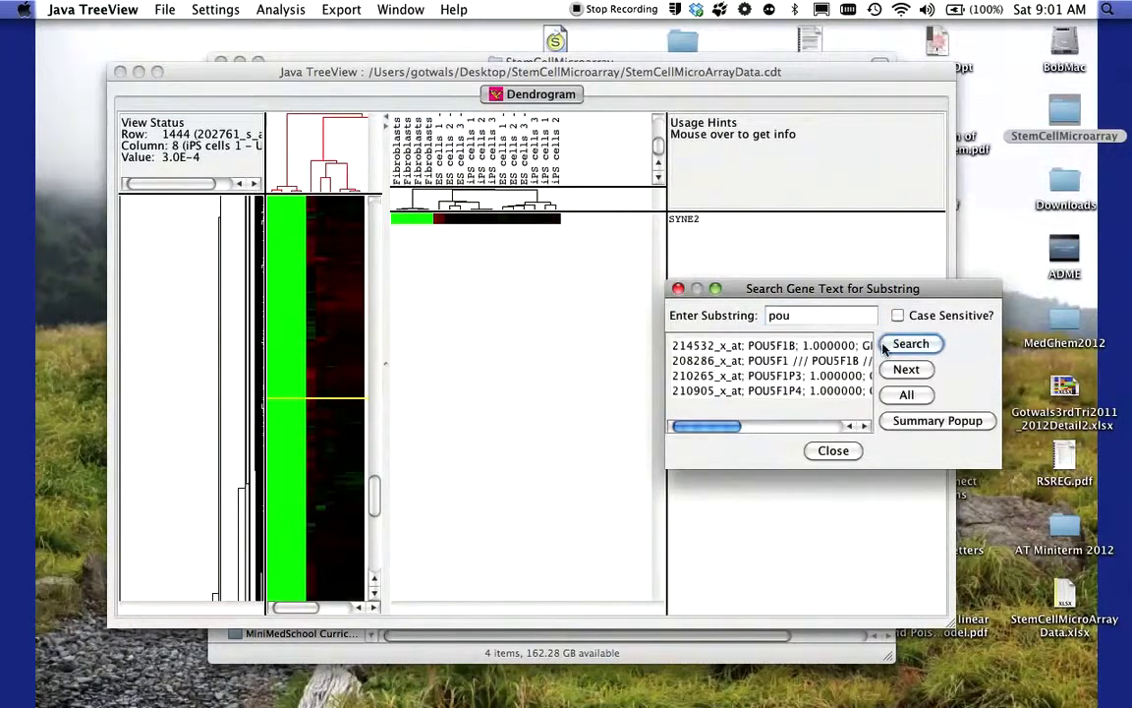
- View each POU5F1 match in turn, select all matches together for the zoomed view, and close the gene search
click(825, 347)
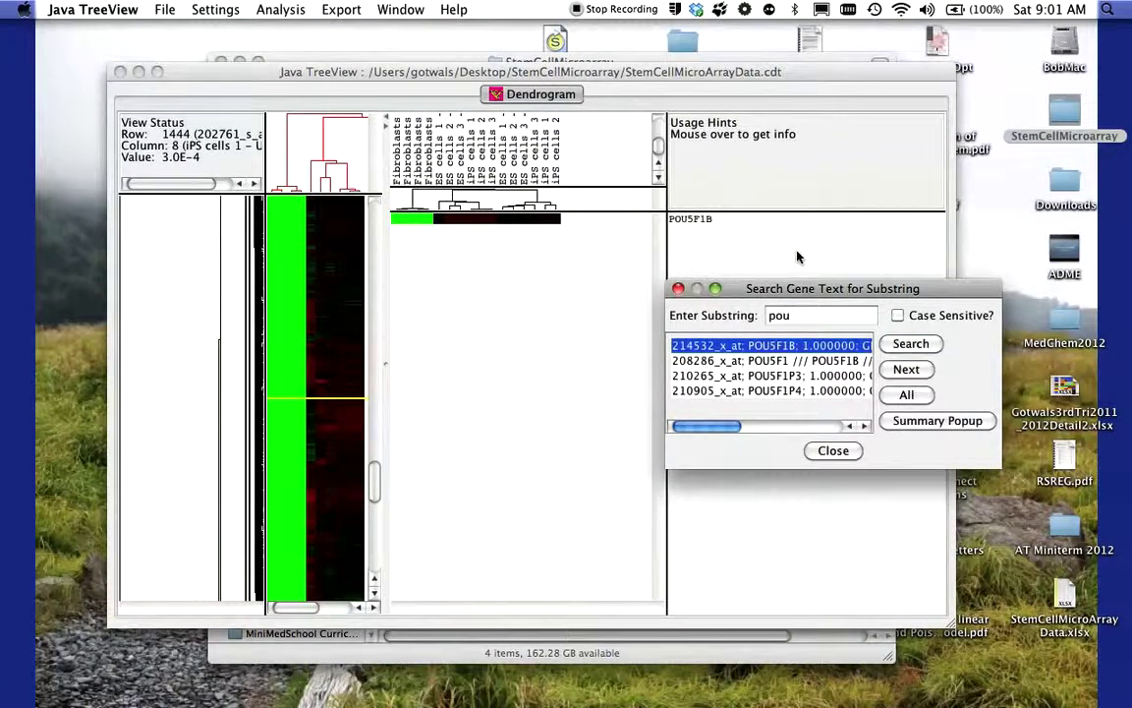
click(904, 370)
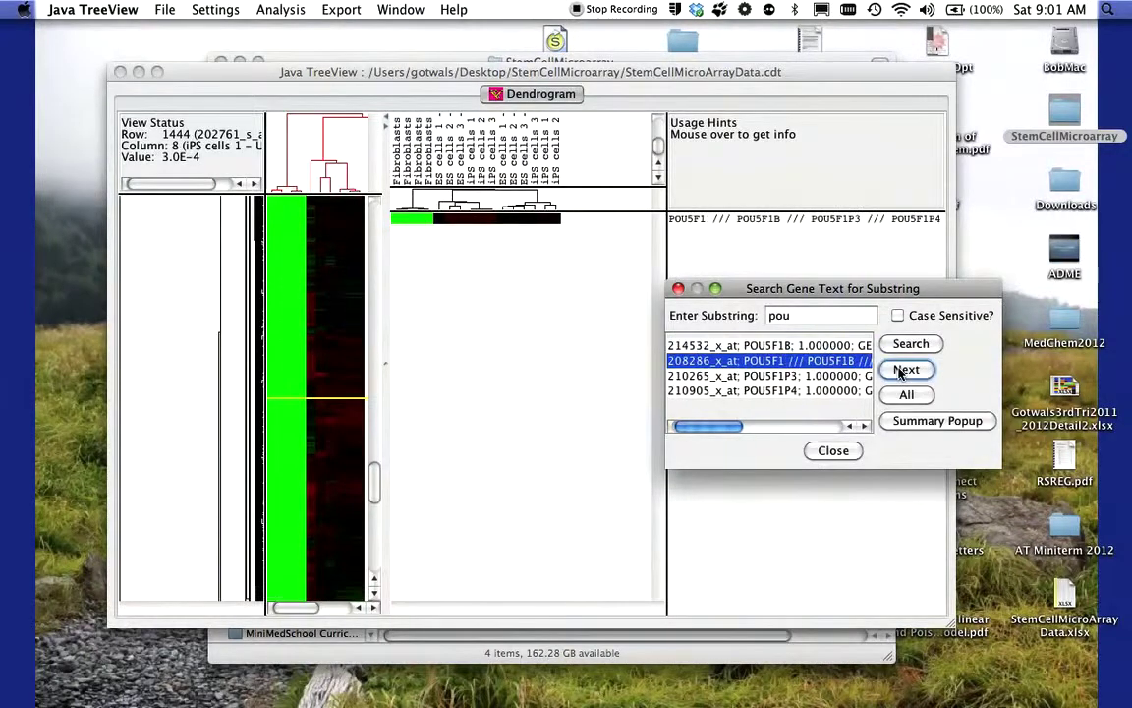
click(902, 372)
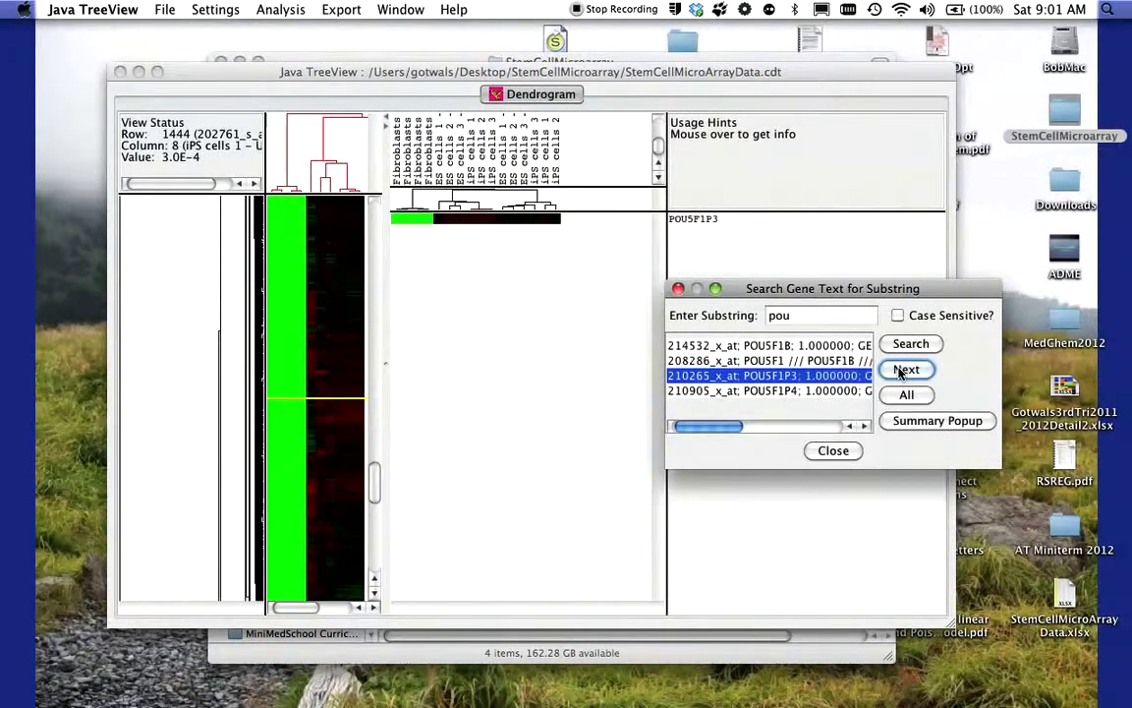
click(901, 372)
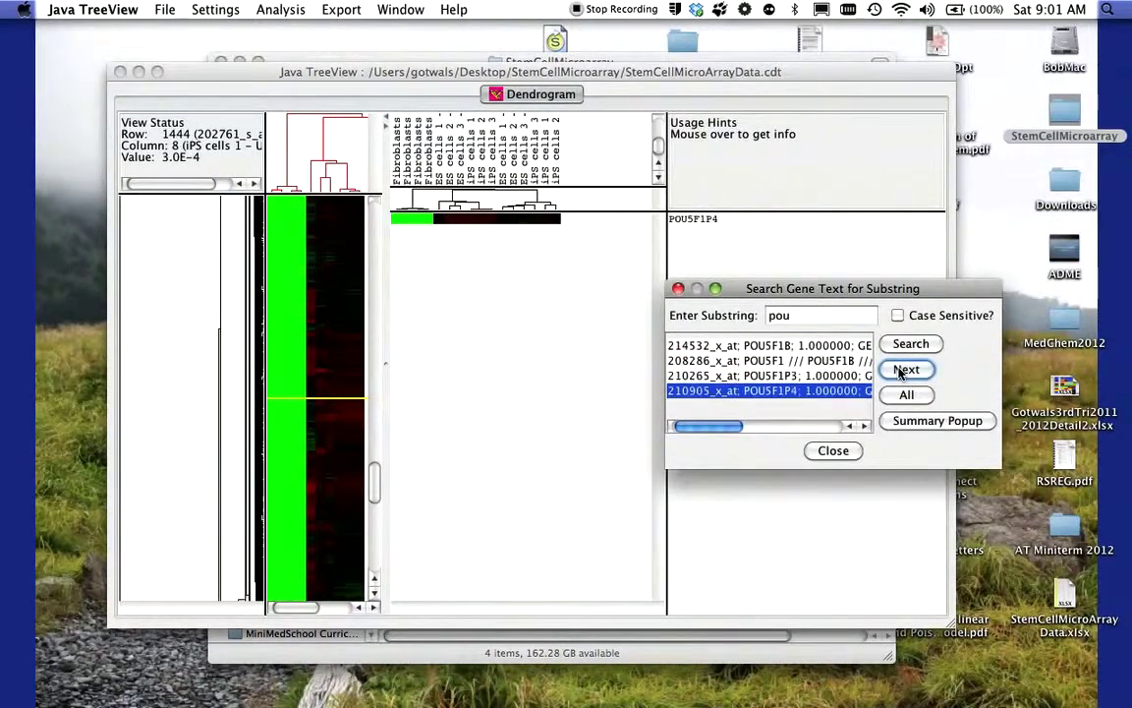
click(902, 372)
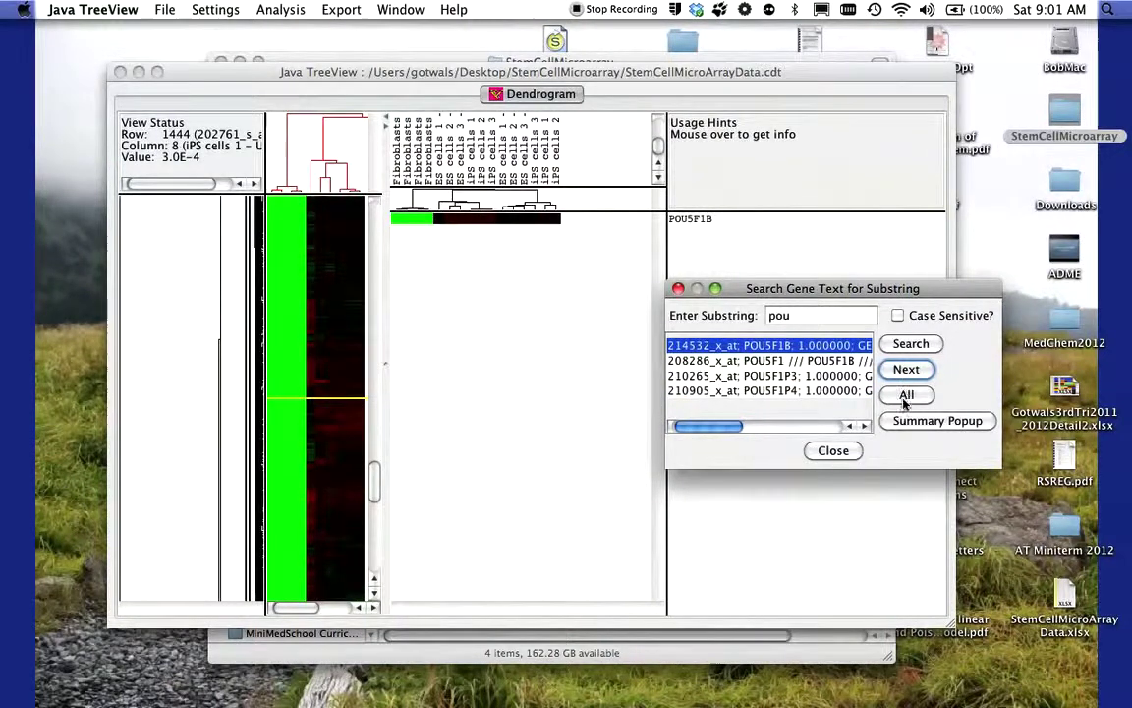
click(905, 395)
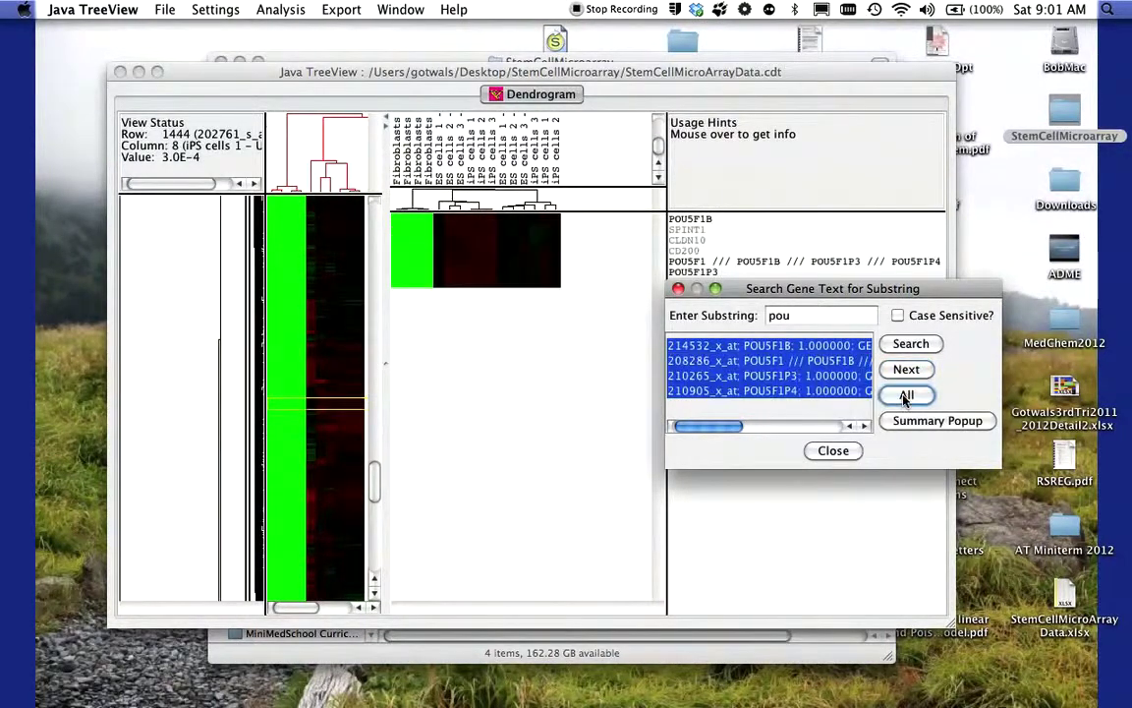
click(833, 450)
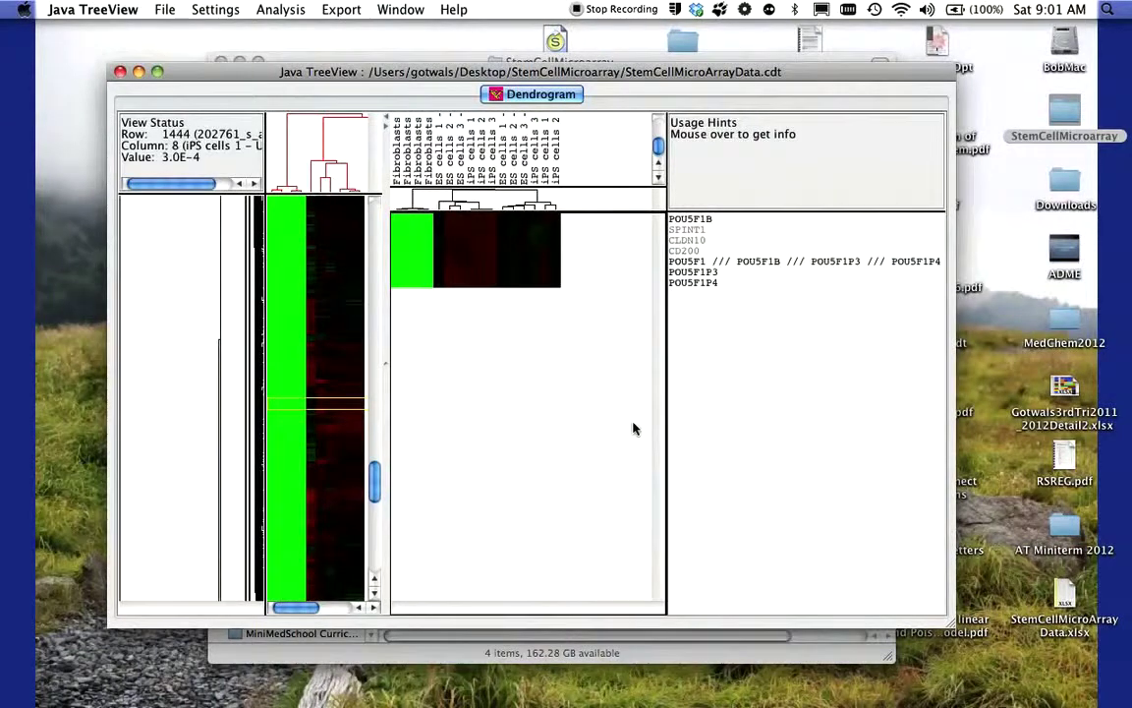